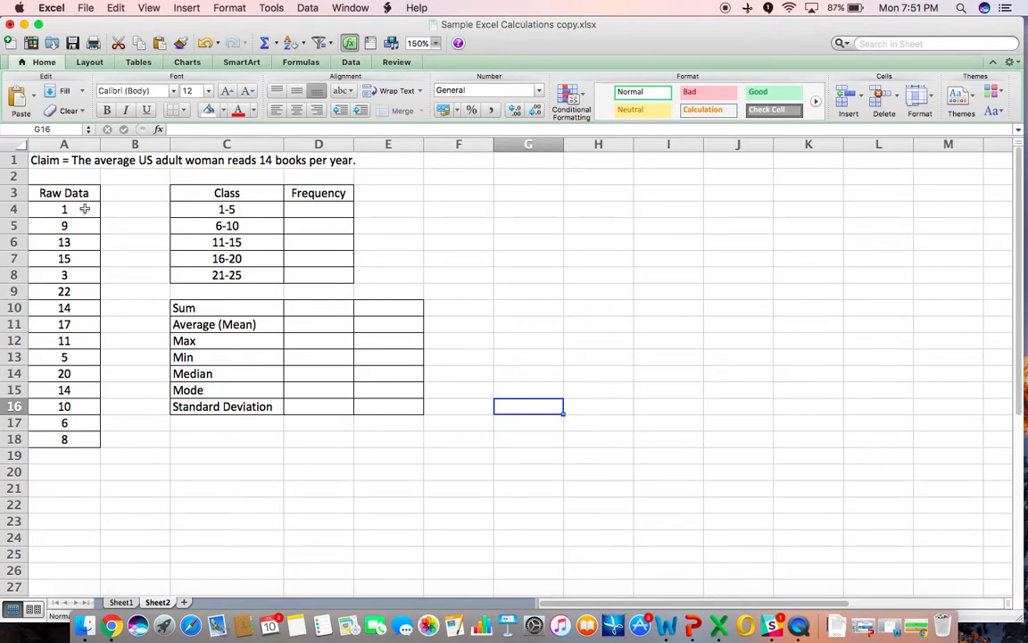
- Review the raw data values in the Raw Data column
left_click(83, 209)
left_click(84, 274)
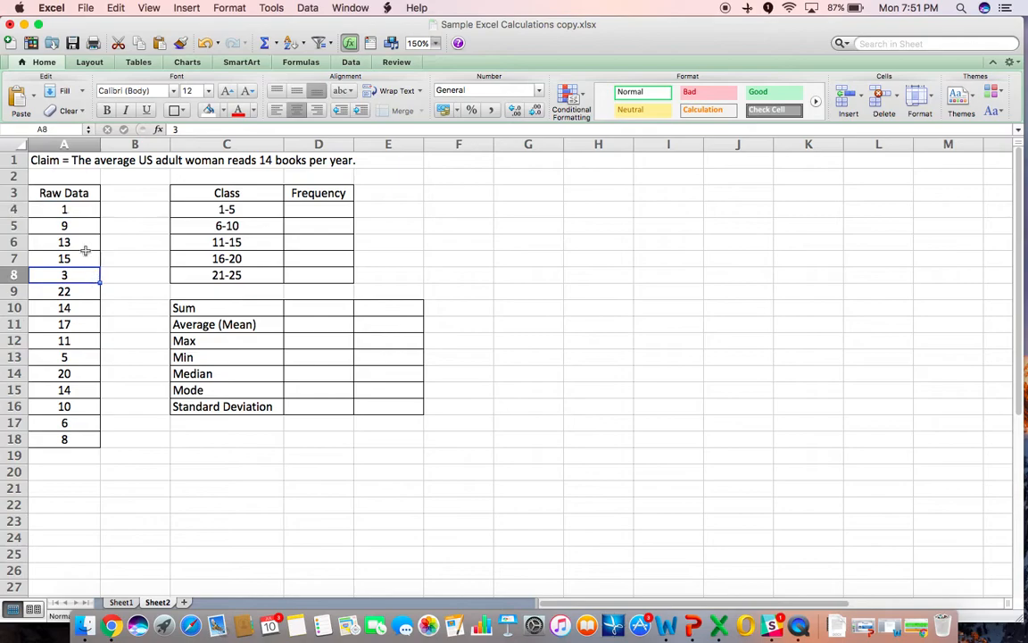
left_click_drag(81, 192, 48, 444)
left_click(45, 504)
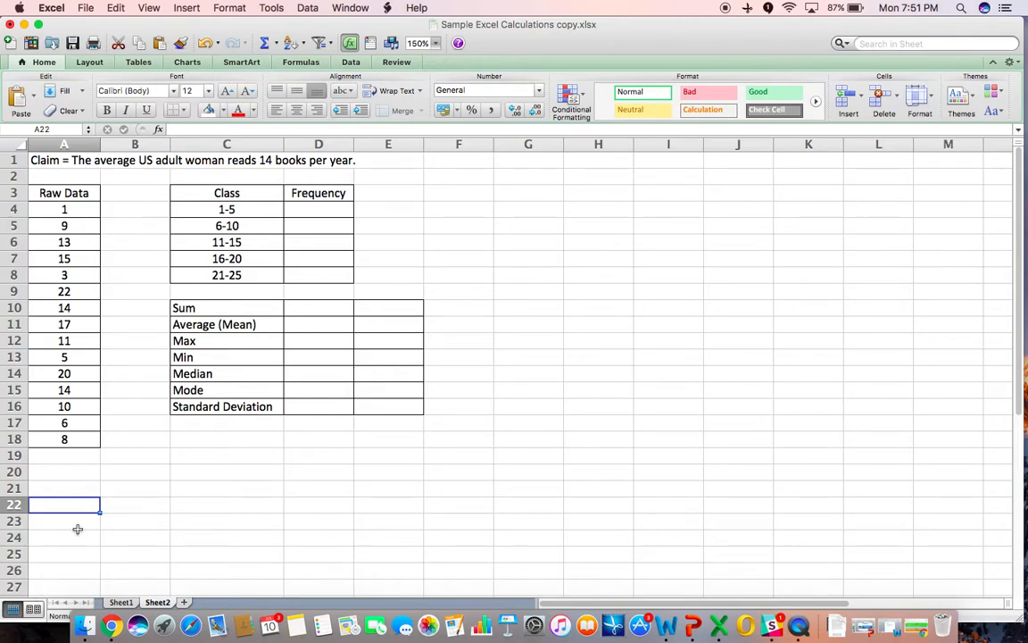
left_click(66, 209)
left_click(61, 225)
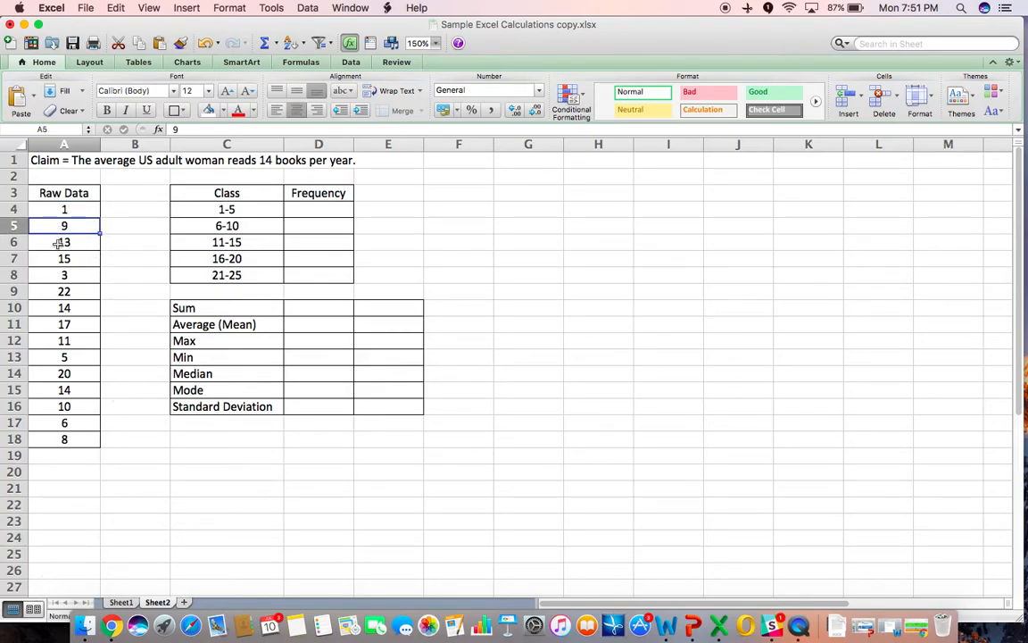
left_click(59, 243)
left_click(53, 258)
left_click(52, 275)
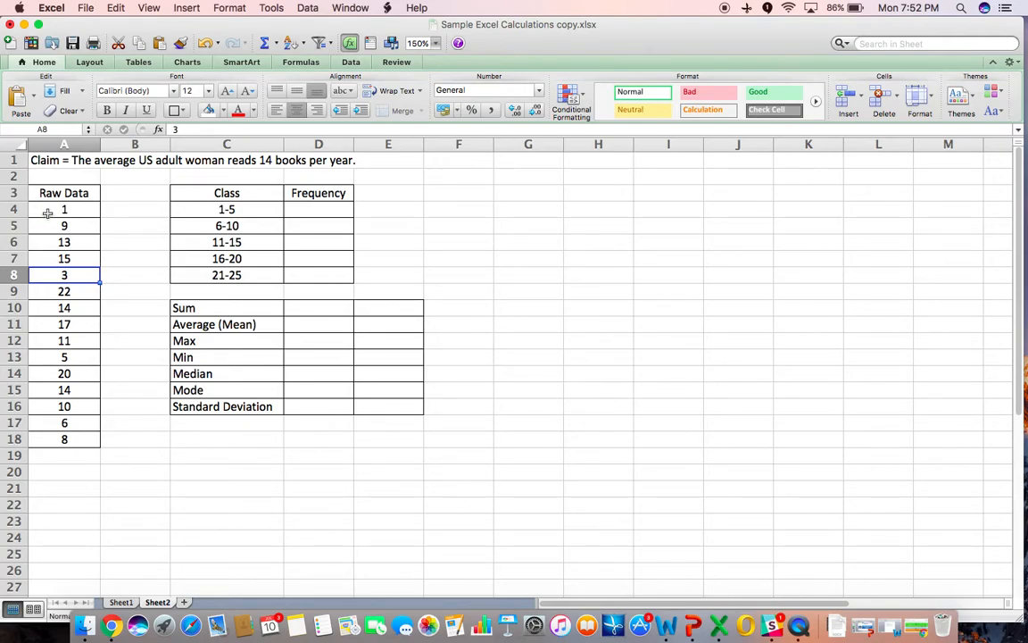
- Sort the Raw Data column in ascending order
left_click_drag(53, 193, 48, 440)
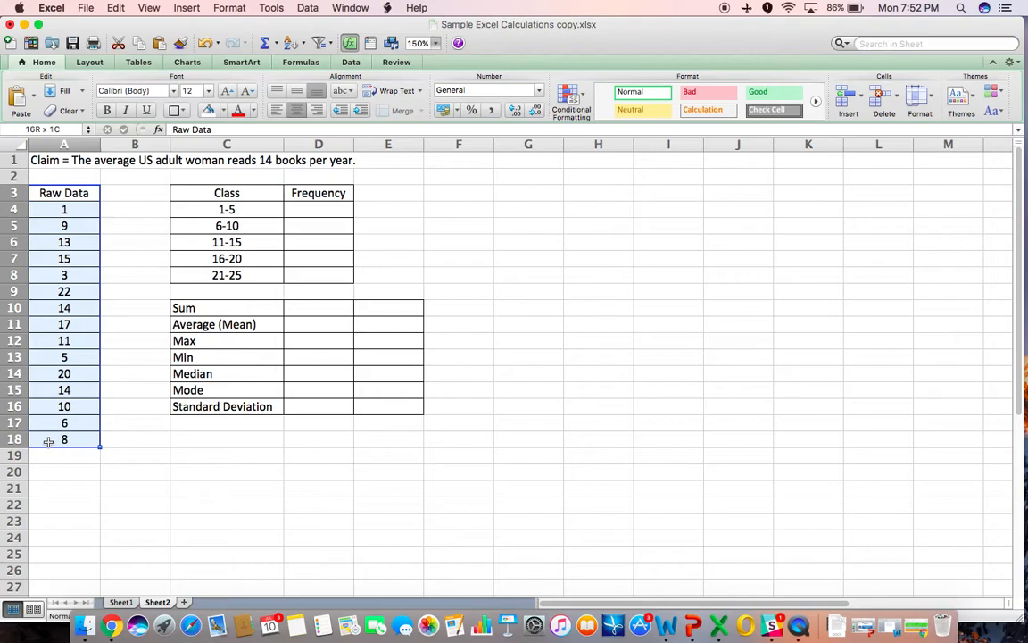
left_click_drag(48, 440, 46, 438)
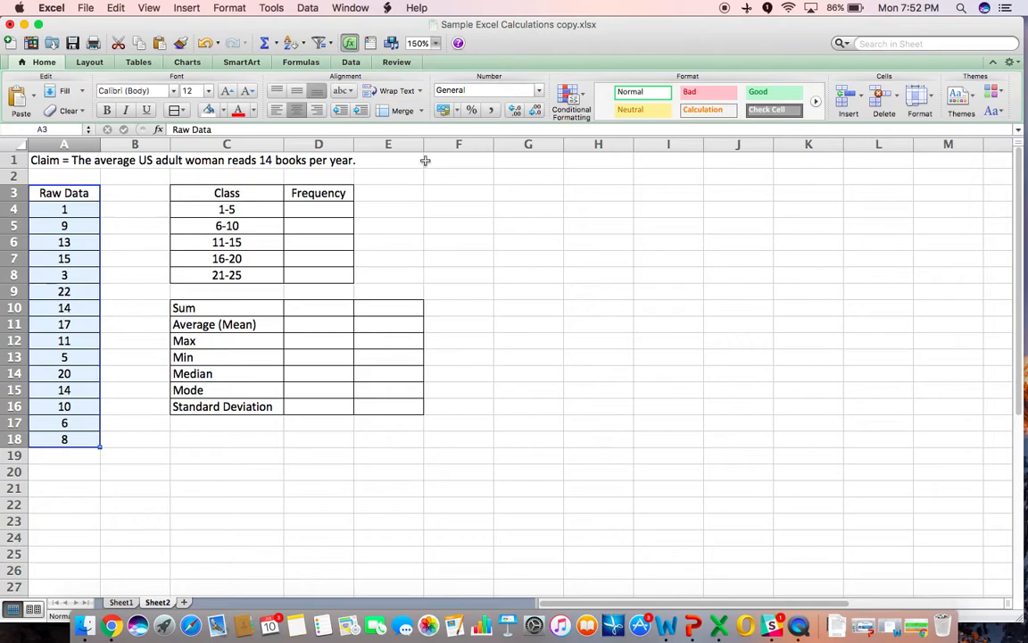
left_click(302, 45)
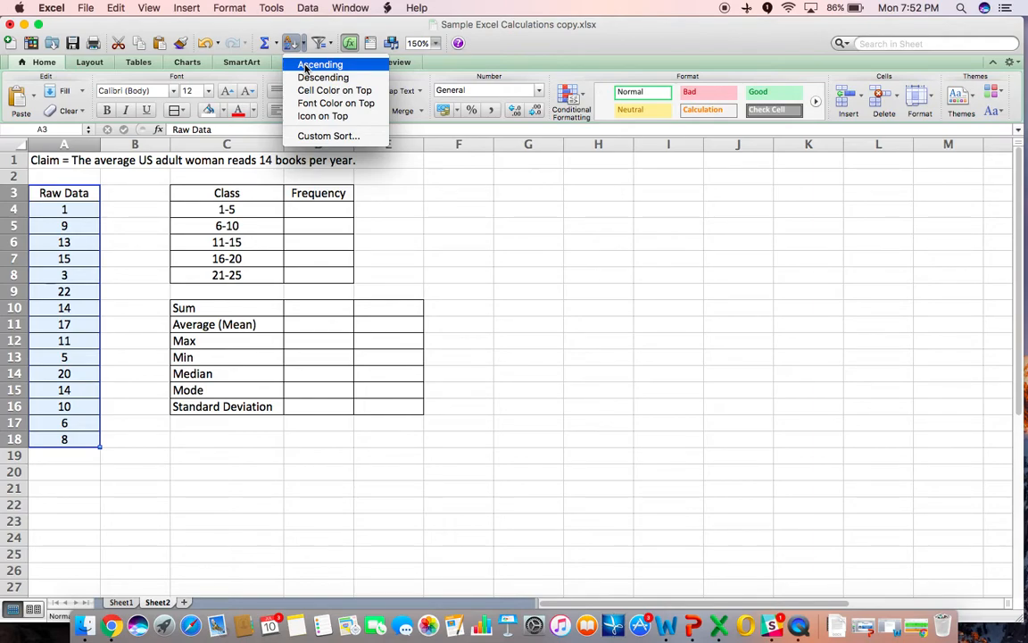
left_click(303, 65)
left_click(169, 485)
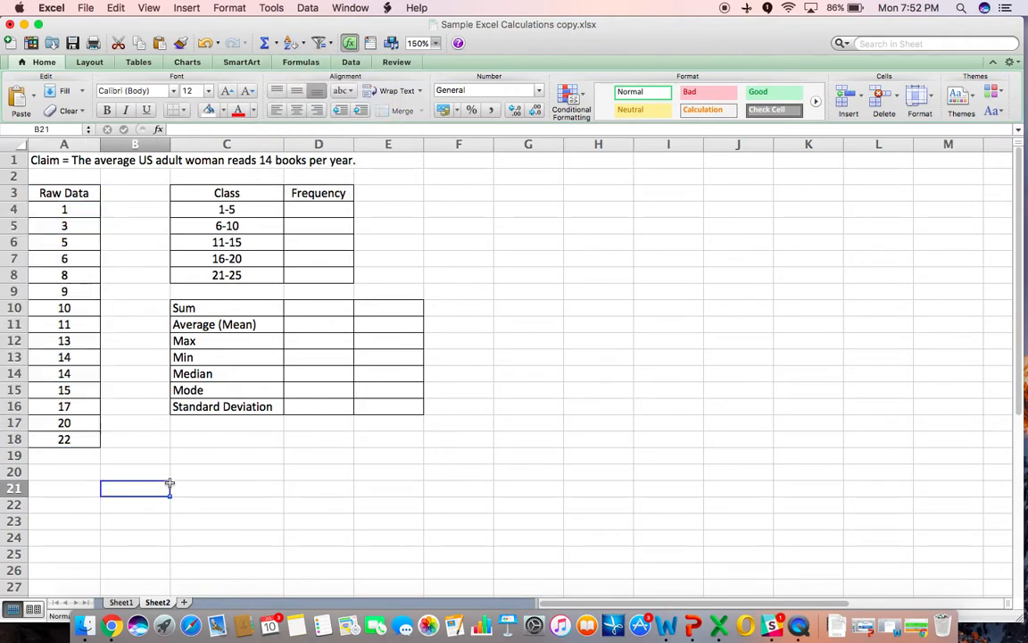
- Enter 3 as the frequency for the 1-5 class
left_click(318, 207)
type("3")
key("Return")
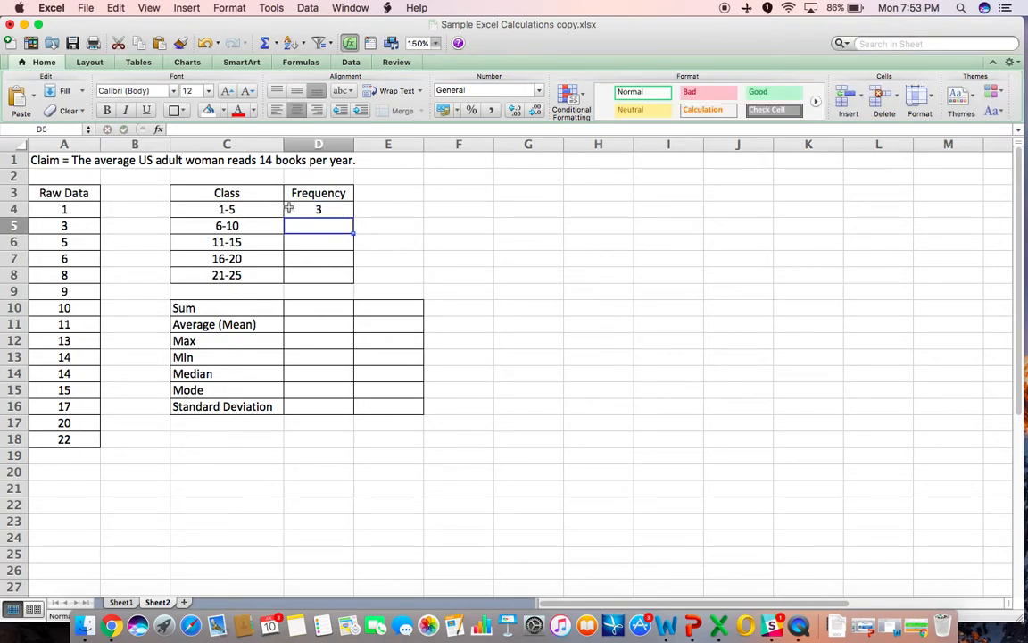
- Count the raw values falling in 6-10 and enter 4 as that class's frequency
left_click(76, 208)
left_click(69, 225)
left_click(69, 241)
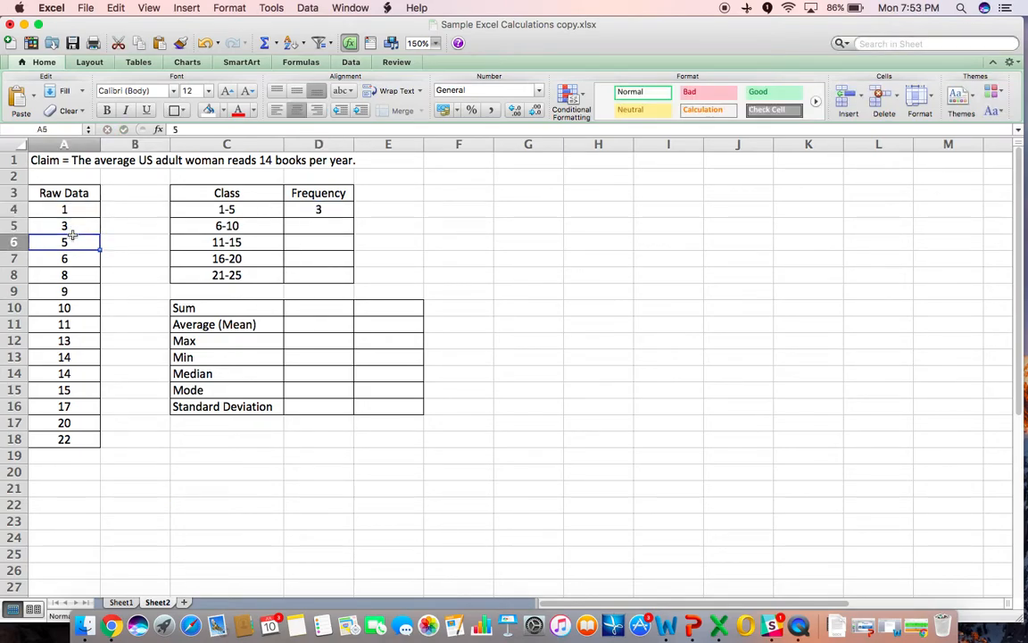
left_click_drag(69, 258, 65, 308)
left_click(319, 227)
type("4")
left_click(301, 346)
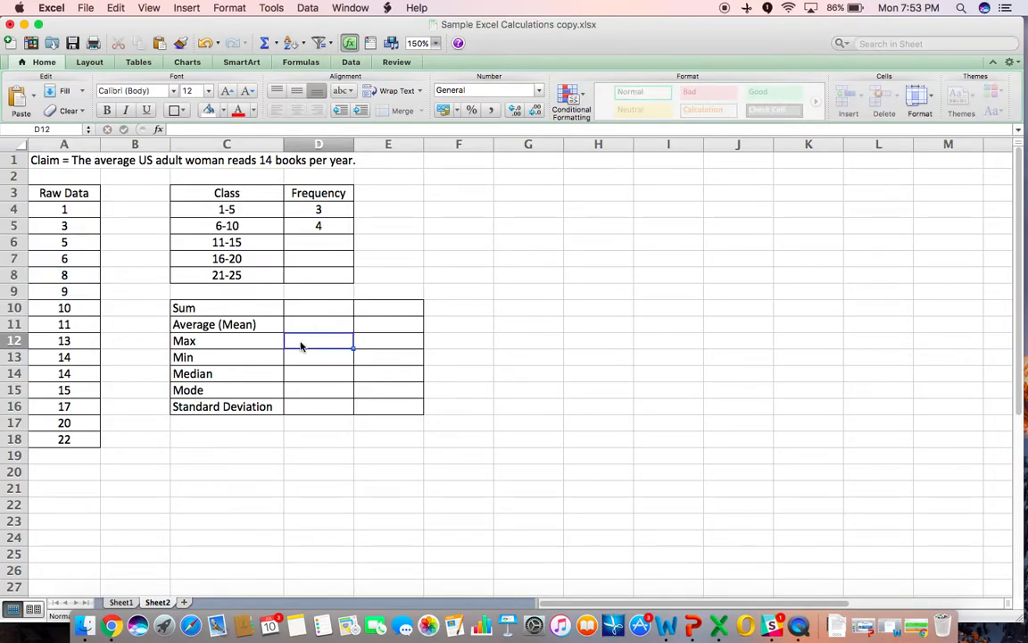
- Count the raw values falling in 11-15 and enter 5 as that class's frequency
left_click(79, 308)
left_click_drag(71, 325, 76, 394)
left_click(320, 242)
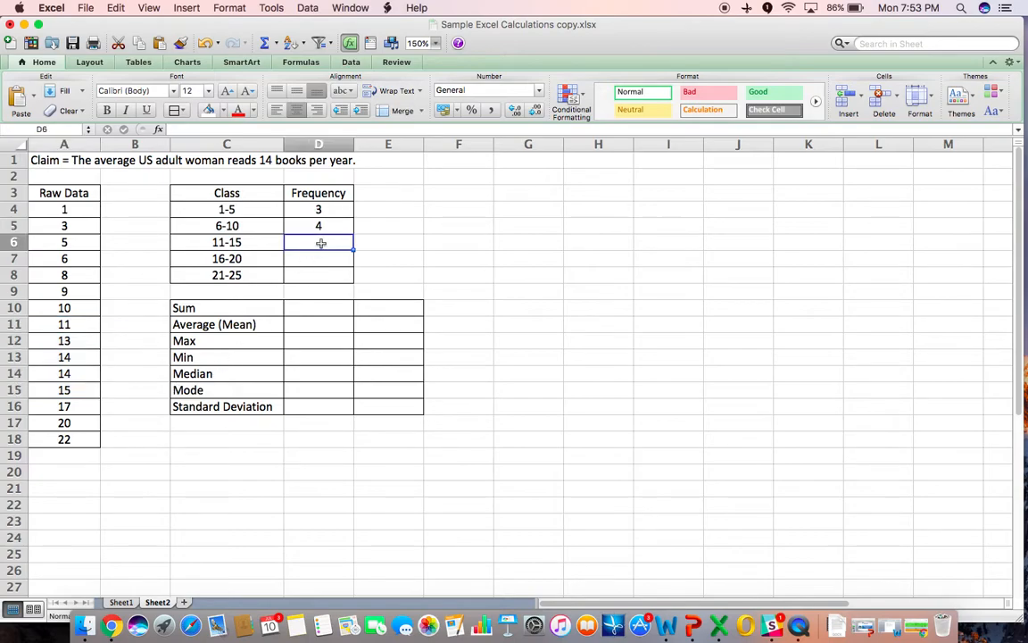
type("5")
left_click(272, 422)
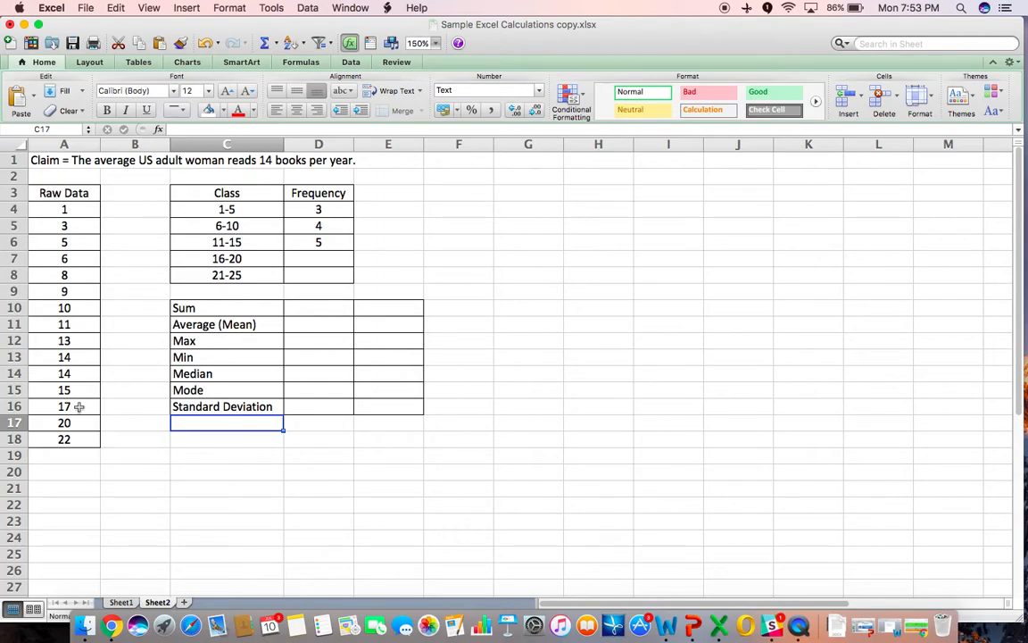
- Count the raw values falling in 16-20 and enter 2 as that class's frequency
left_click_drag(81, 407, 85, 418)
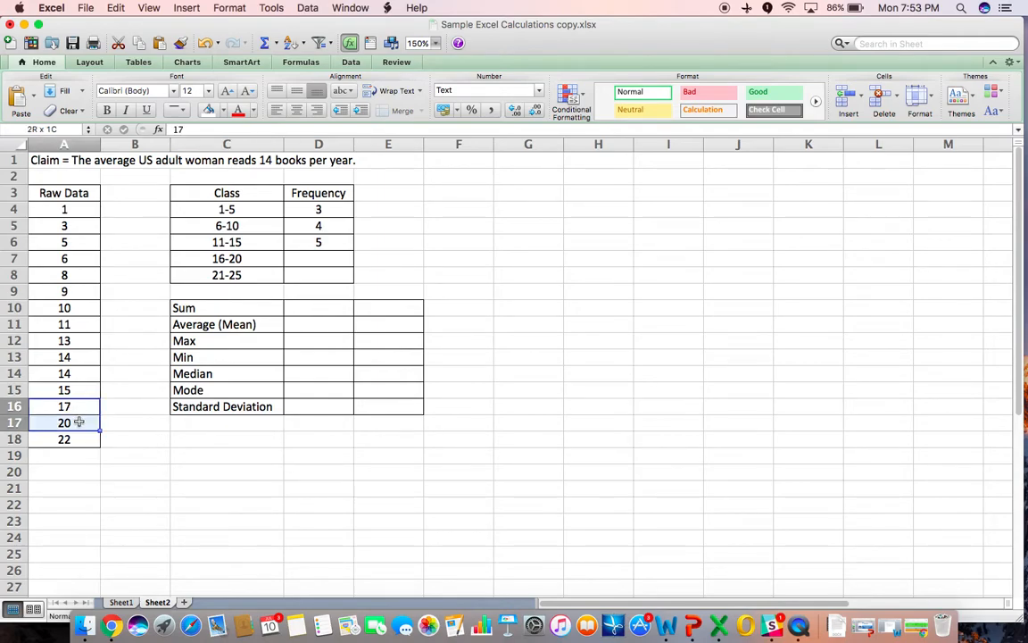
left_click(317, 257)
type("2")
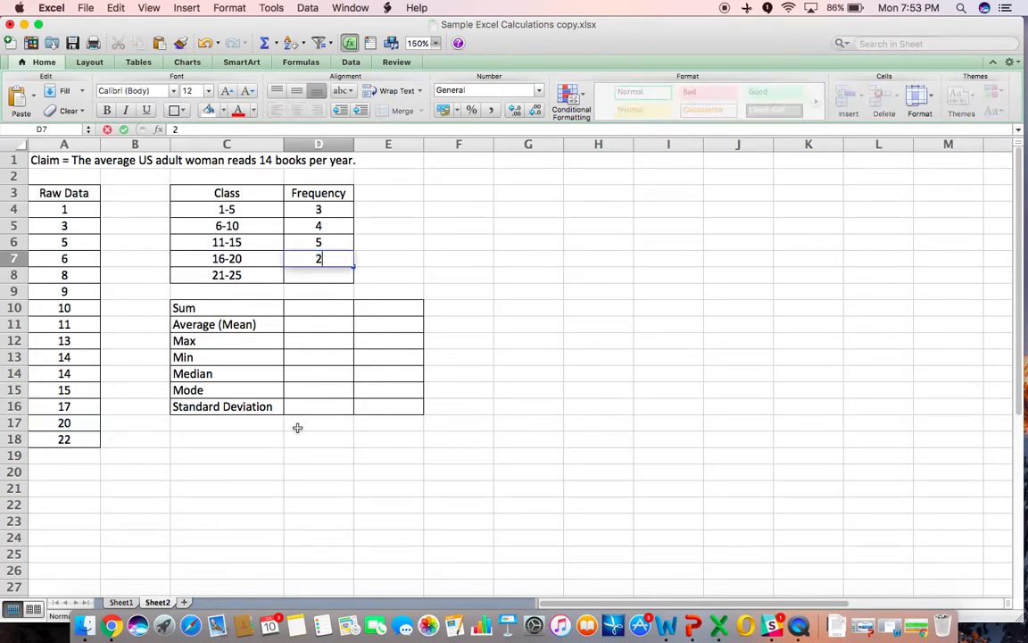
left_click(299, 429)
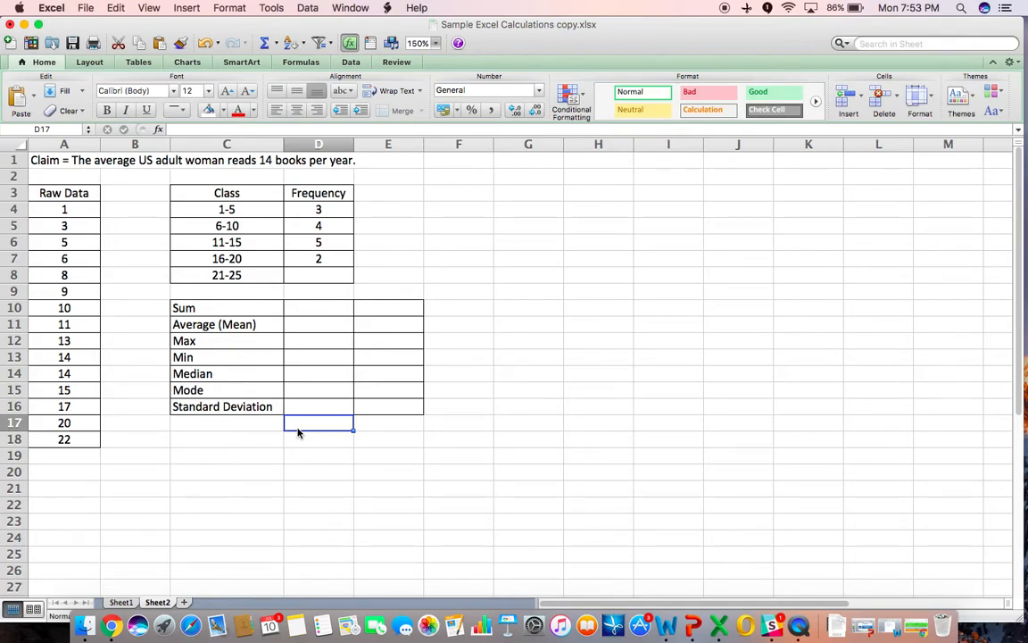
- Enter 1 as the frequency for the 21-25 class
left_click(303, 270)
type("1")
left_click(421, 296)
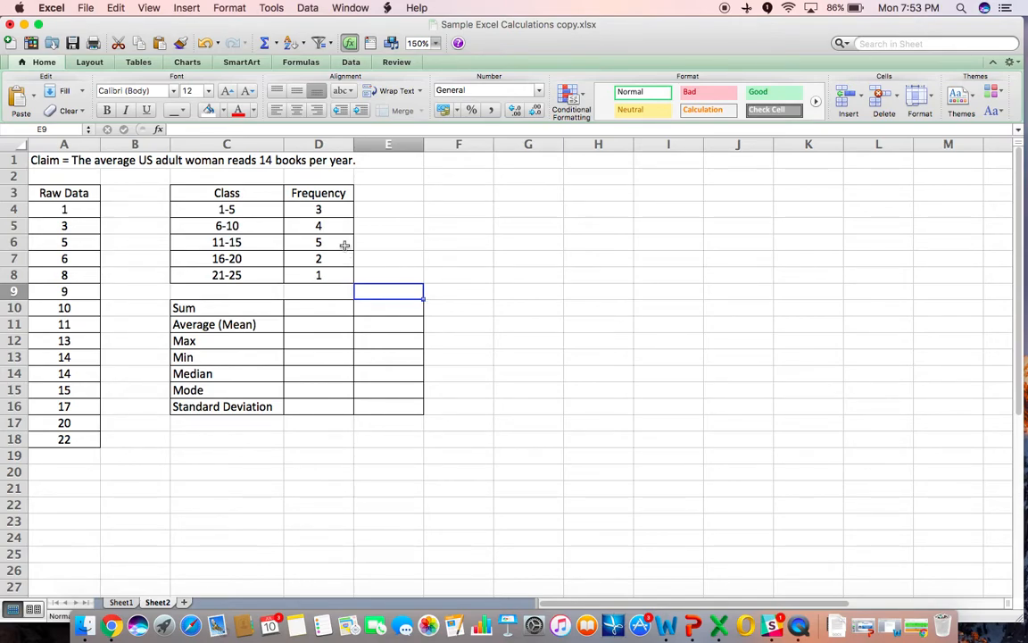
- Select the frequency values and then the raw data to compare their counts
left_click(330, 212)
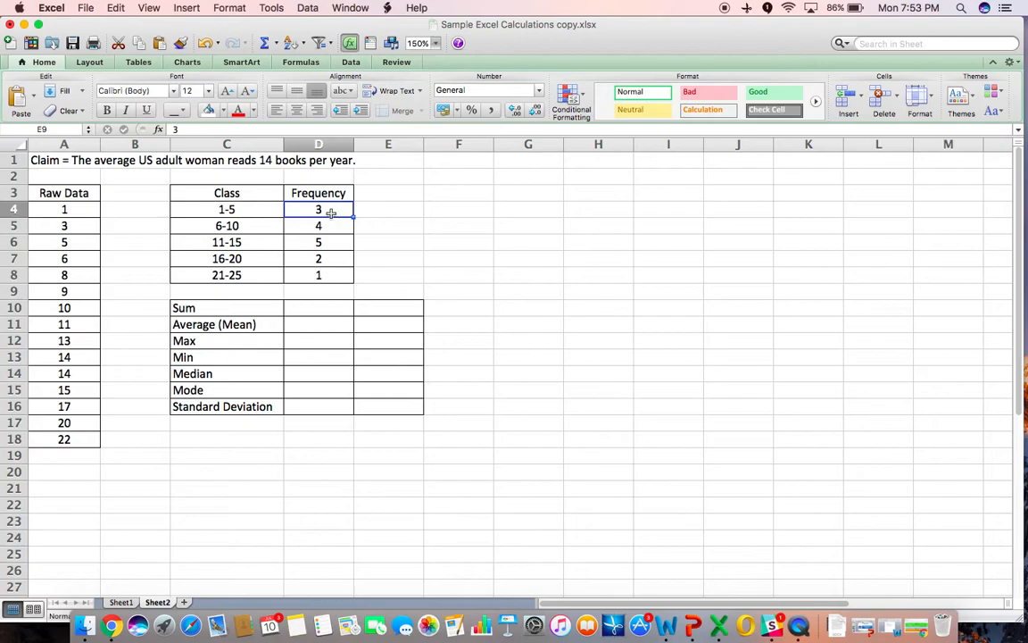
left_click_drag(331, 212, 329, 272)
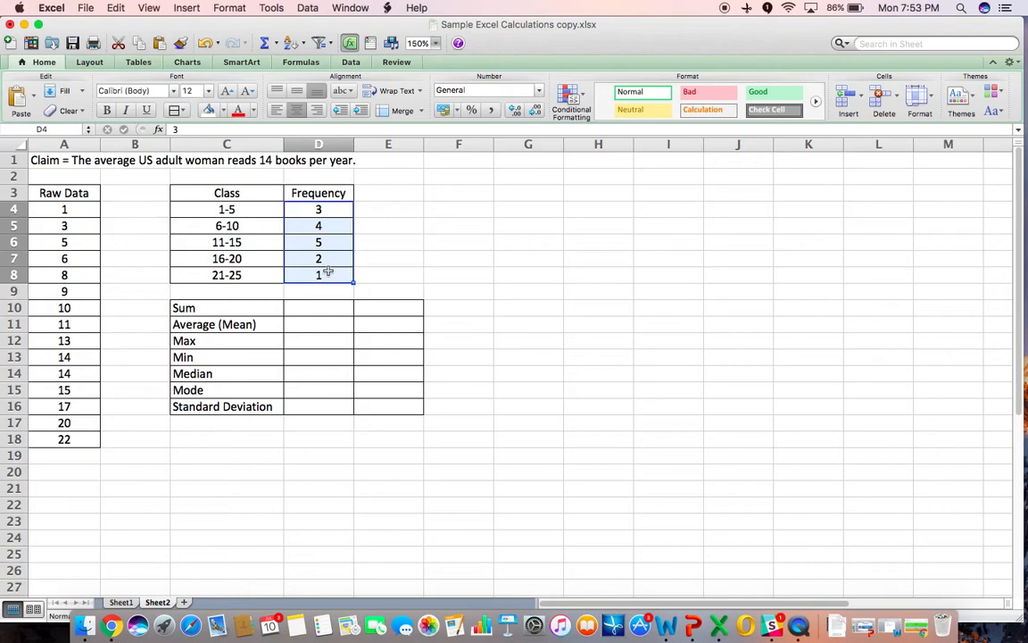
left_click_drag(57, 189, 77, 438)
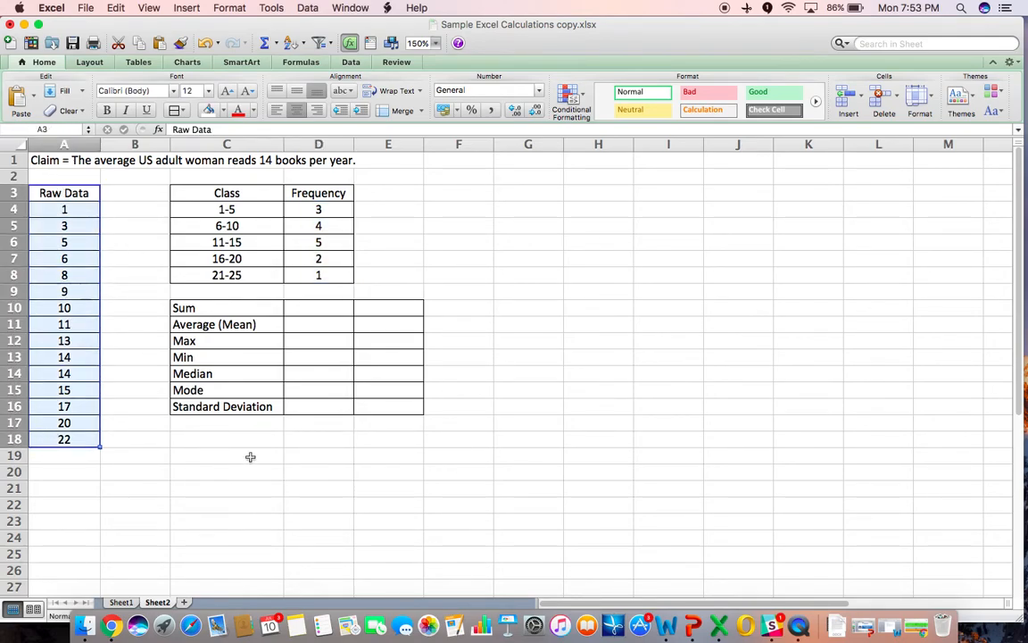
left_click(250, 457)
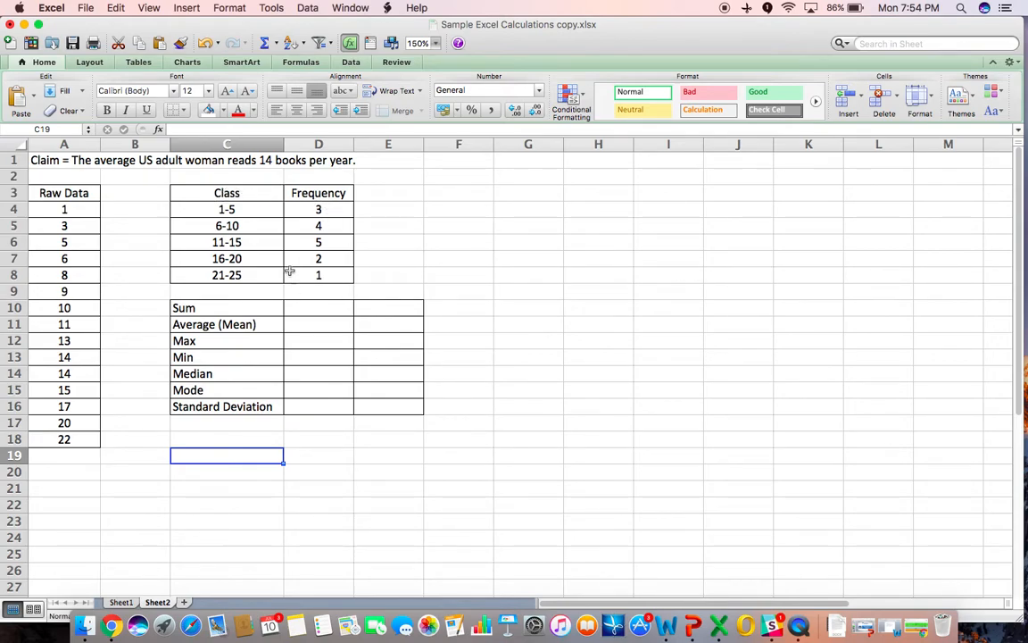
- Rename the Frequency column header to # Books
left_click(304, 192)
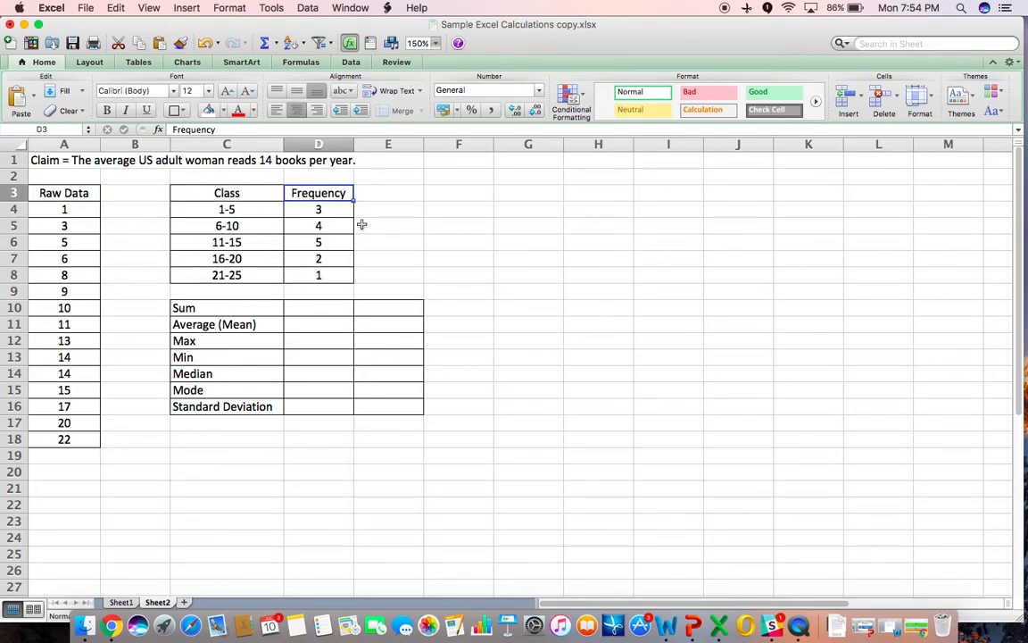
type("#")
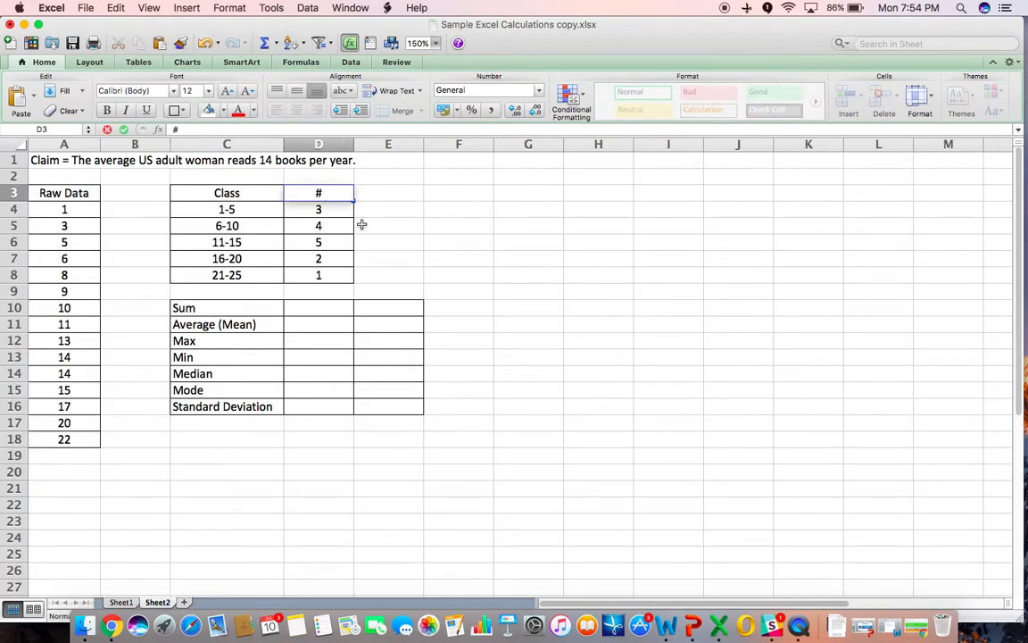
type(" Books")
key("Return")
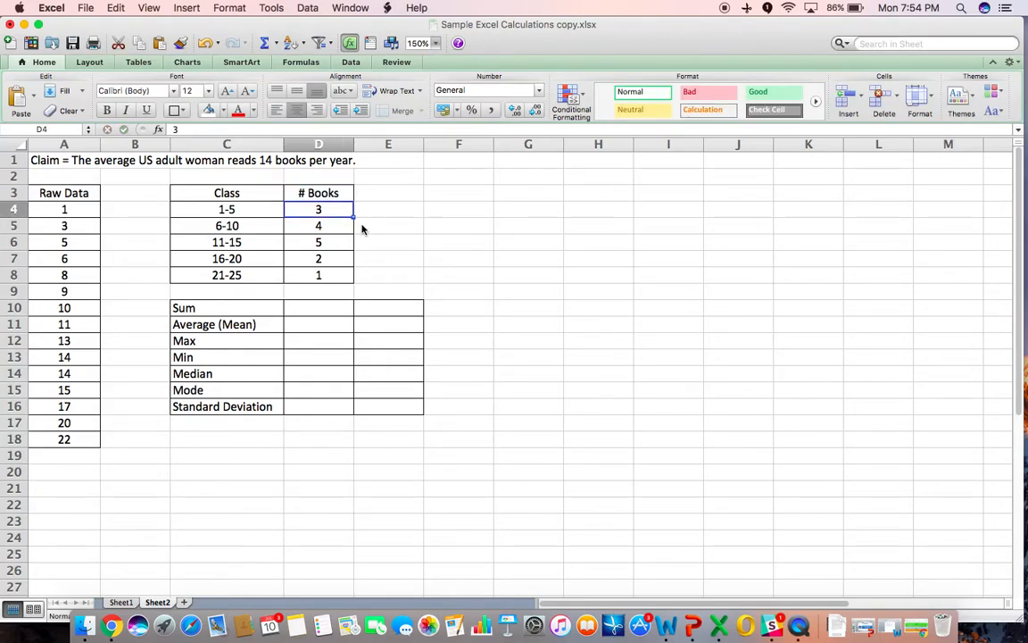
- Rename the column header back to Frequency
left_click(320, 193)
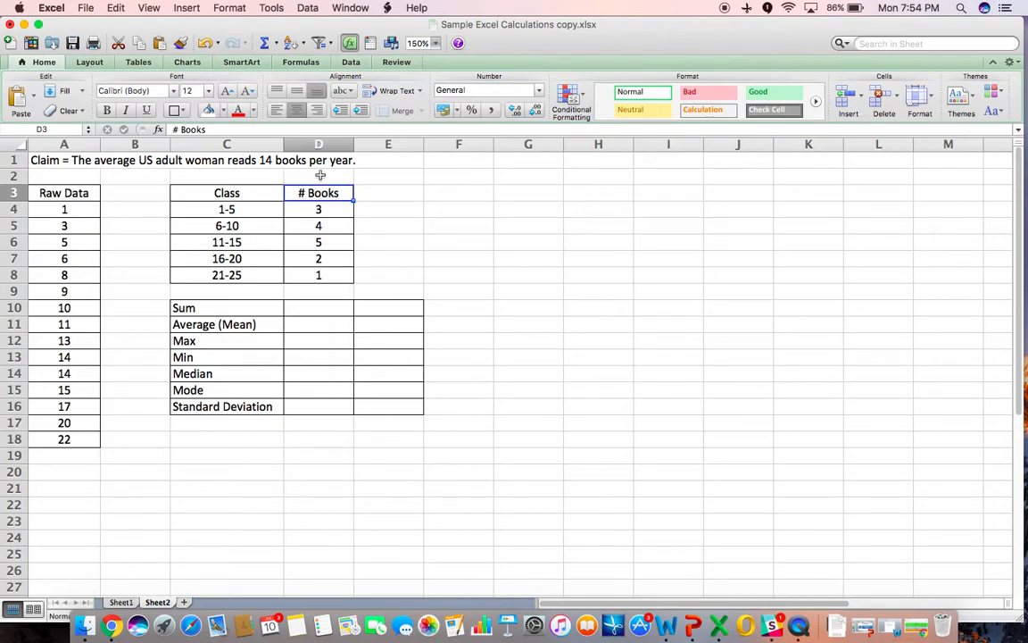
type("Fr")
type("quency")
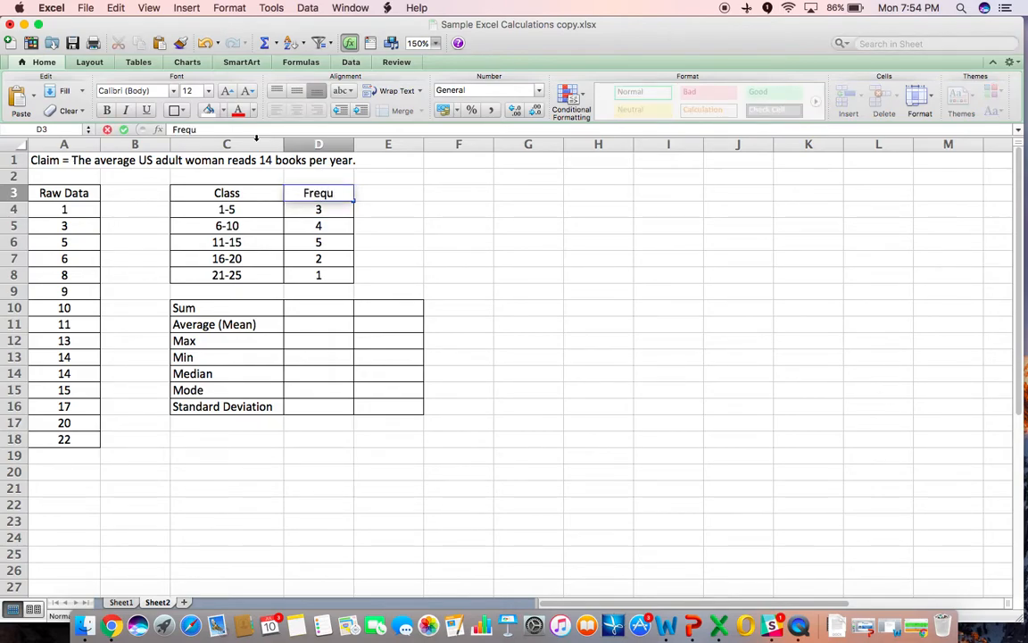
key("Return")
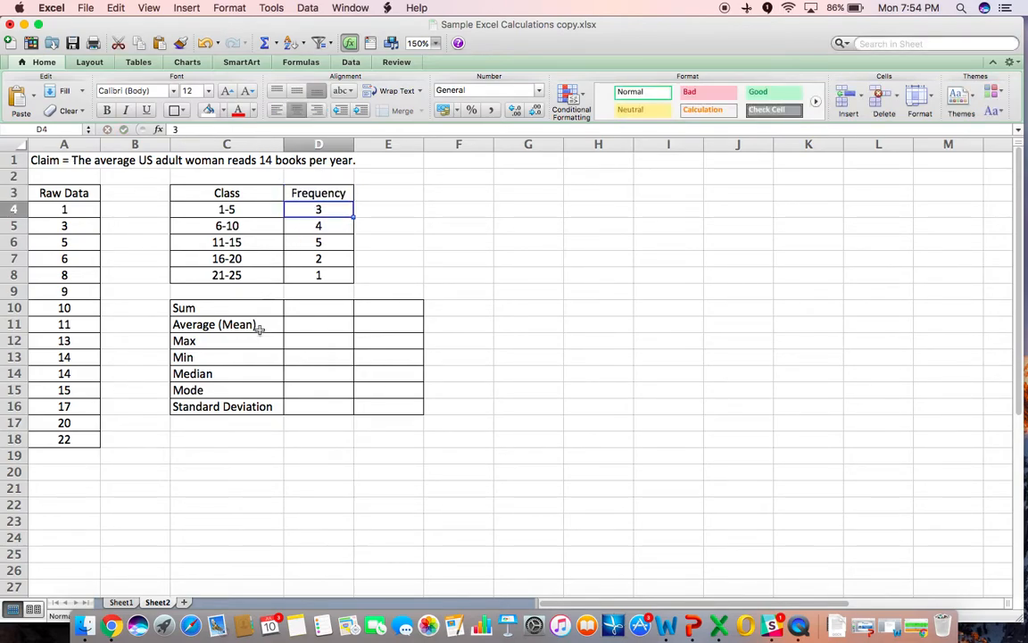
- Insert a 3-D clustered column chart of the Class and Frequency table, placed beside the tables
left_click(267, 372)
left_click_drag(229, 193, 296, 275)
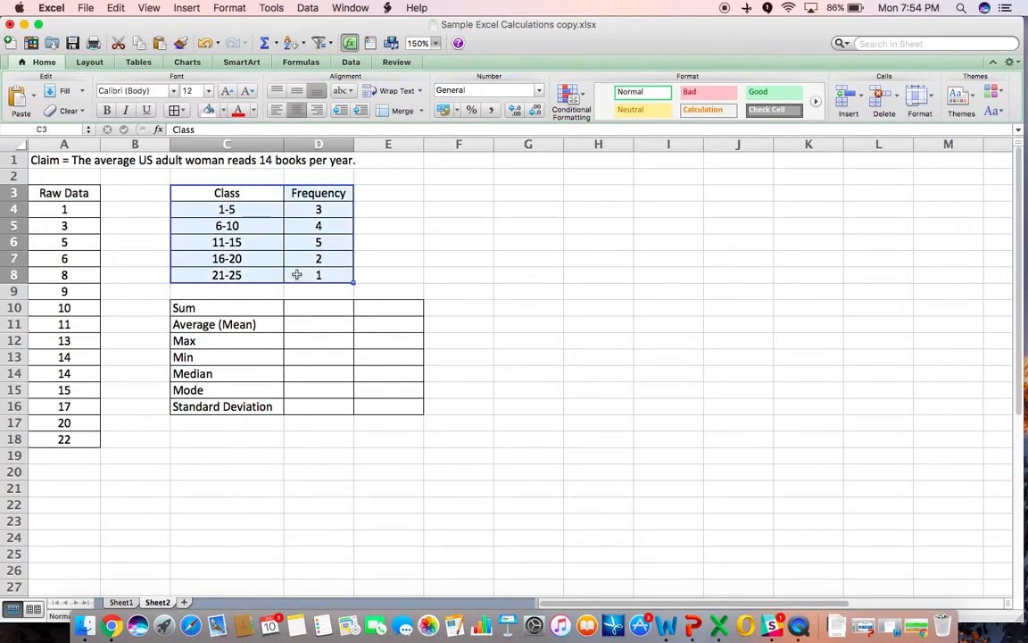
left_click(189, 62)
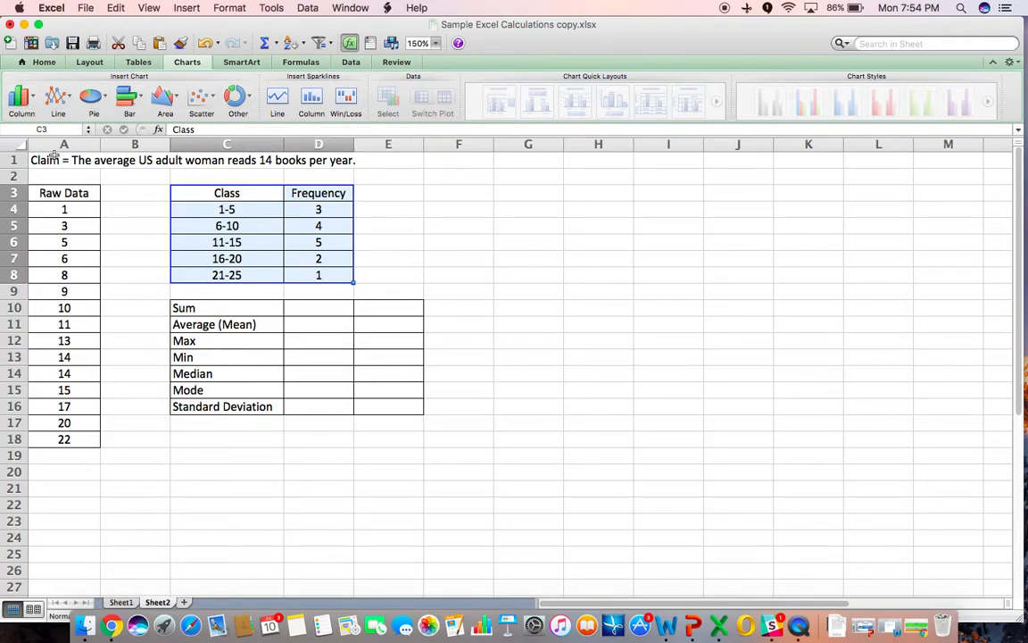
left_click(31, 101)
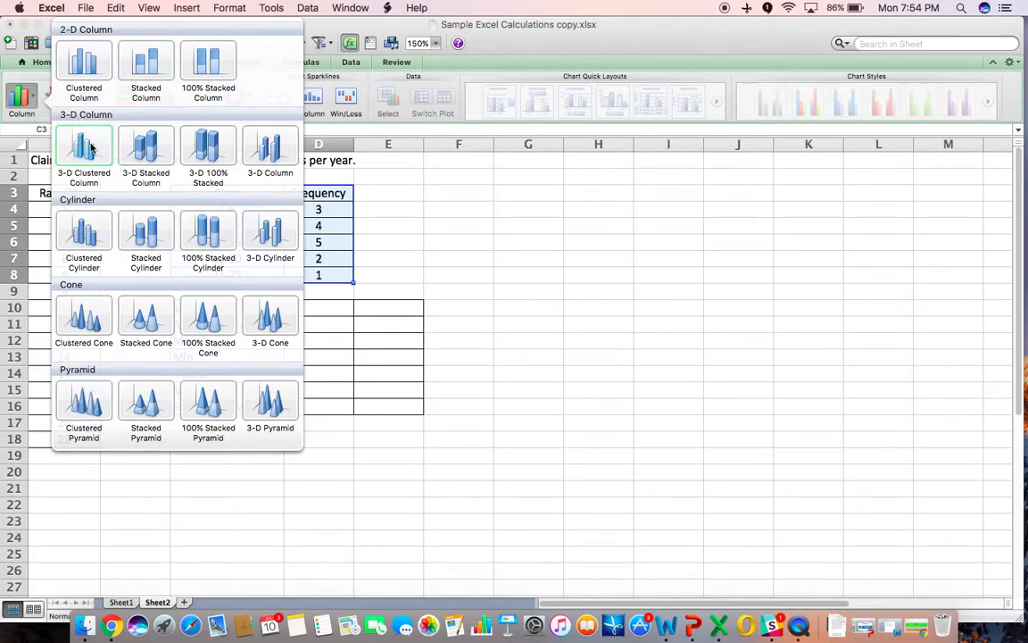
left_click(159, 156)
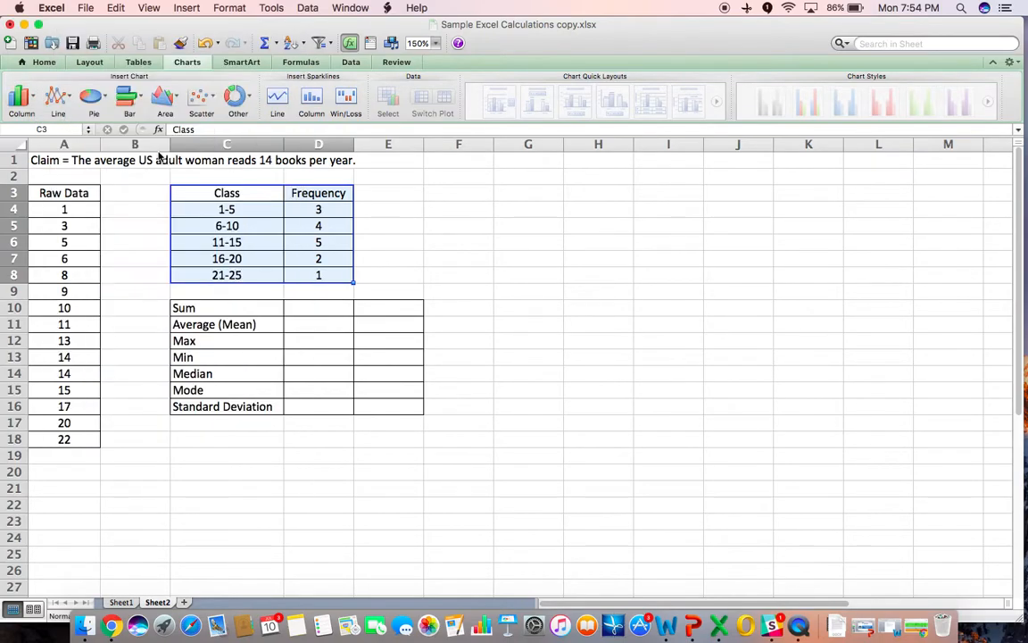
left_click_drag(646, 295, 755, 204)
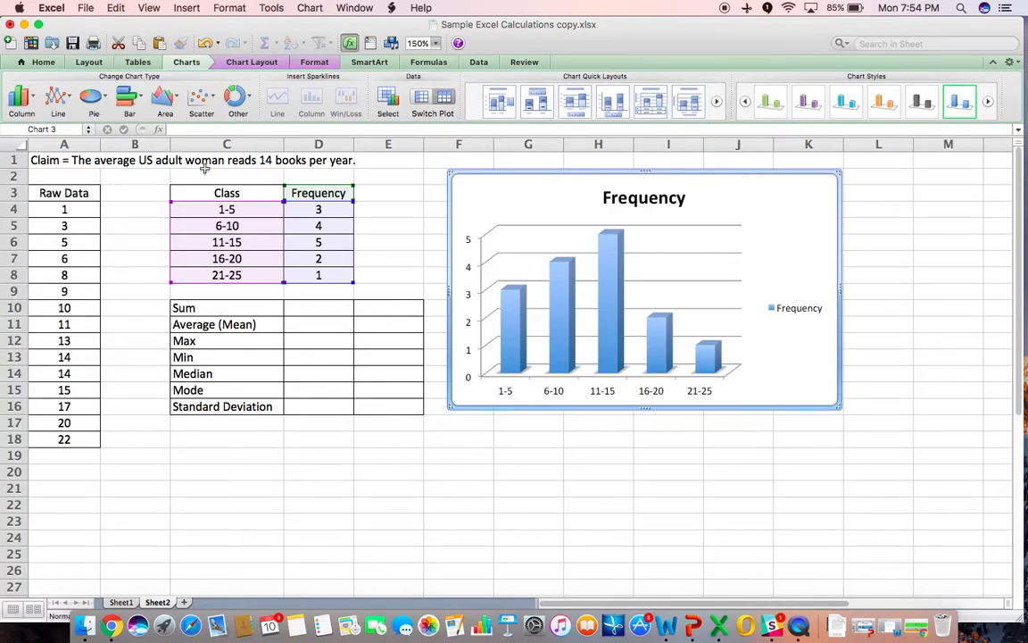
- Retitle the column chart Number of Books Read By Women in One Year and delete its legend
left_click(22, 96)
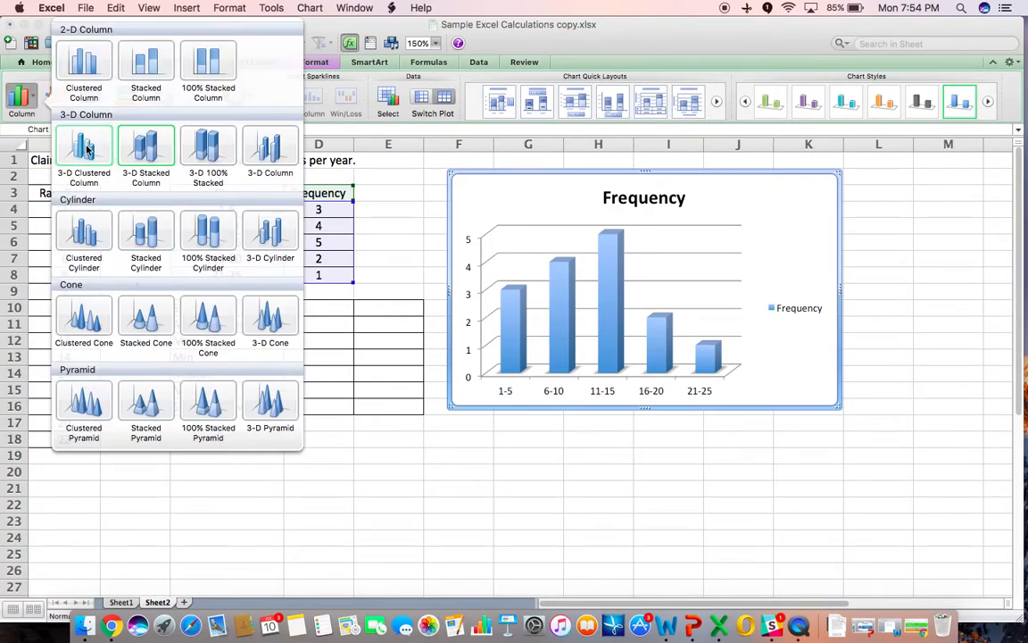
left_click(374, 505)
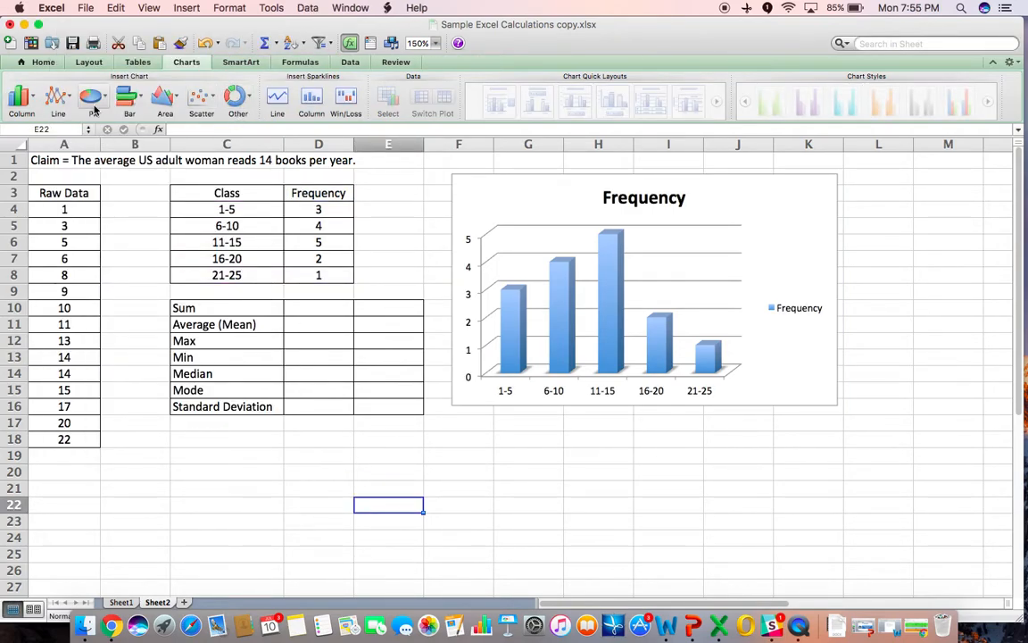
left_click(637, 196)
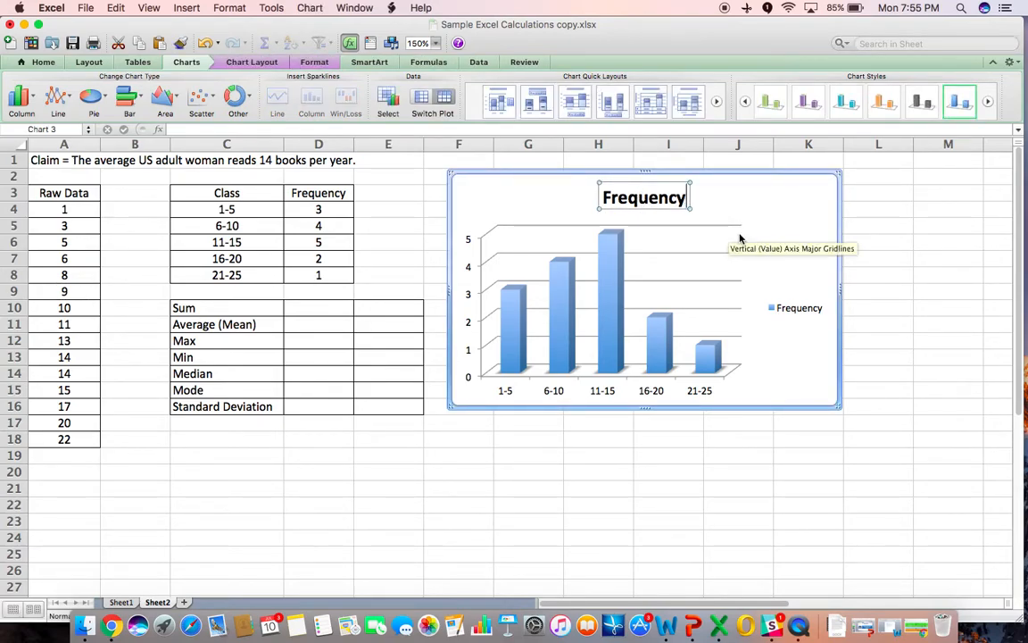
key("BackSpace")
key("BackSpace")
key("BackSpace")
key("BackSpace")
key("BackSpace")
key("BackSpace")
key("BackSpace")
key("BackSpace")
key("BackSpace")
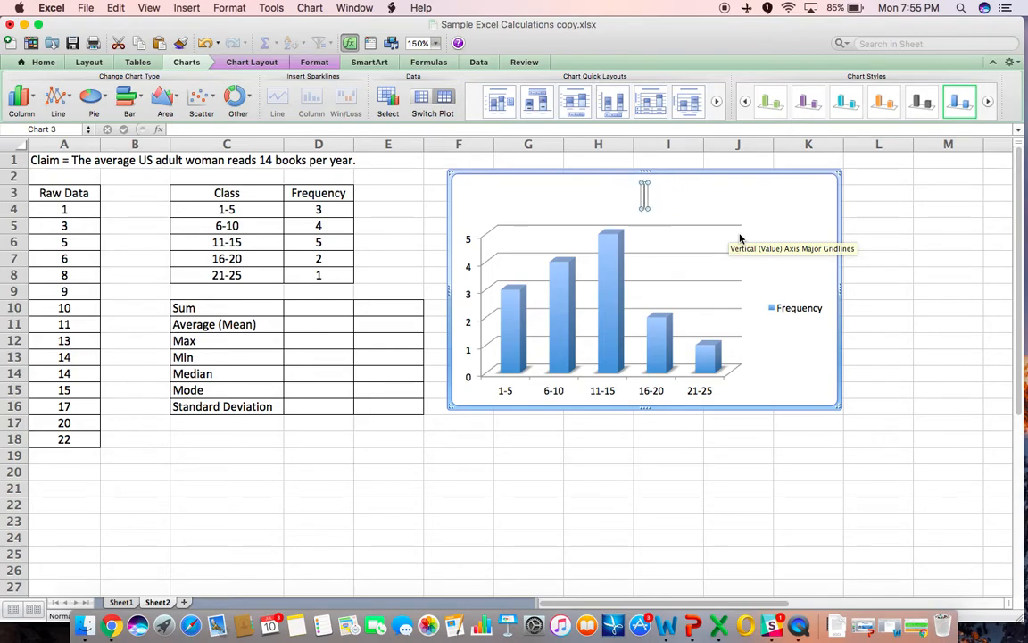
type("Number of Books Read B")
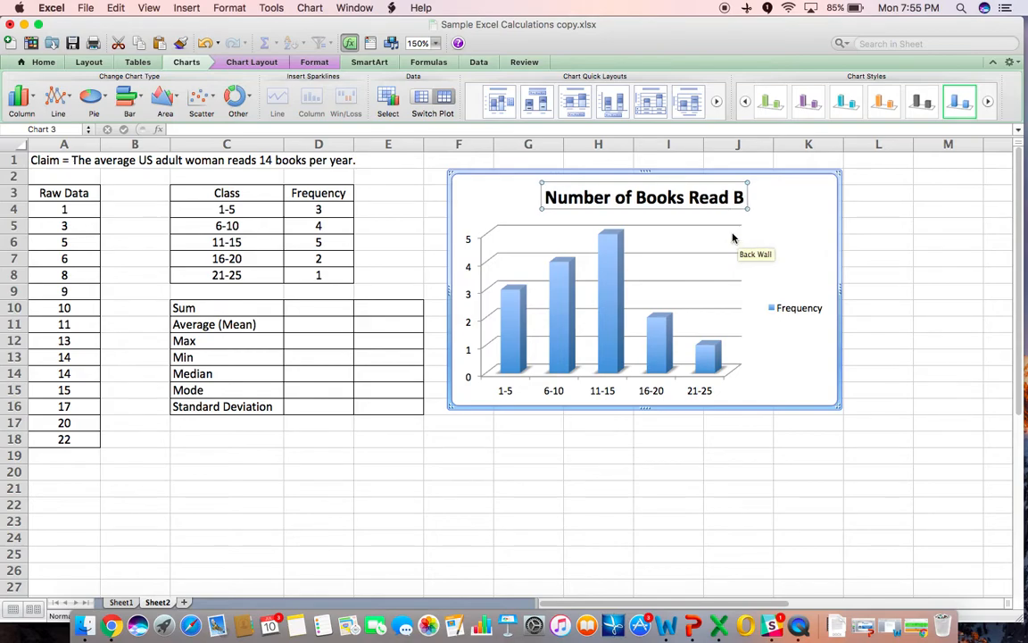
type("y Women")
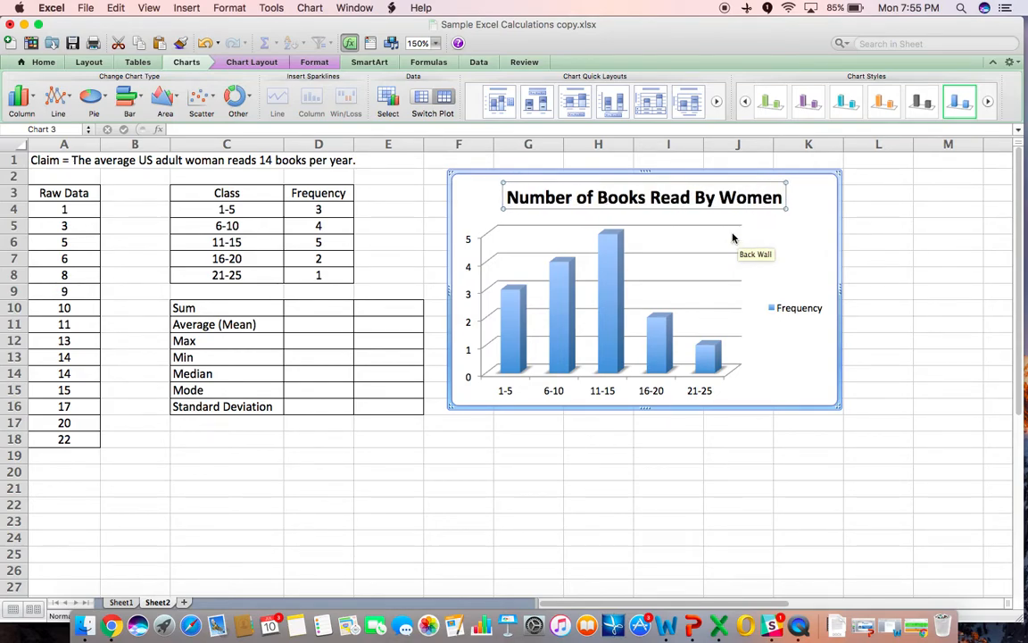
type(" in O")
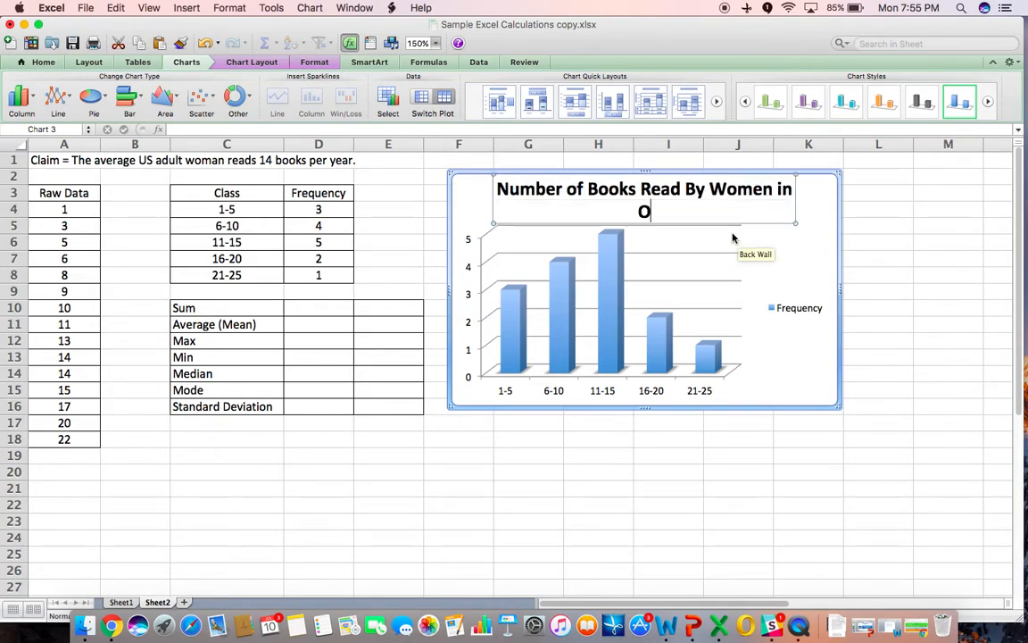
type("ne Year")
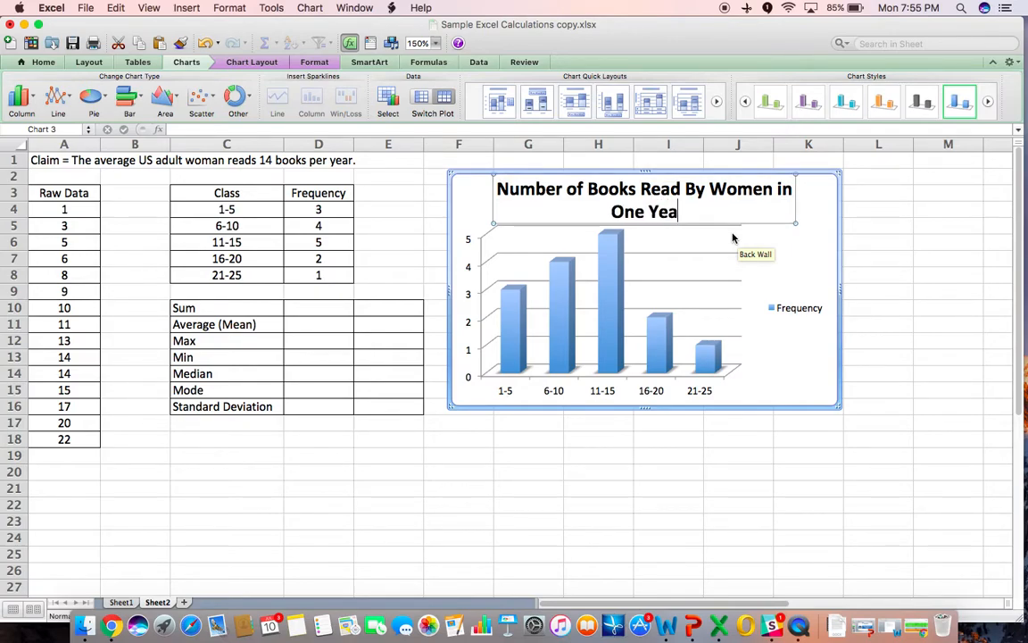
left_click(794, 348)
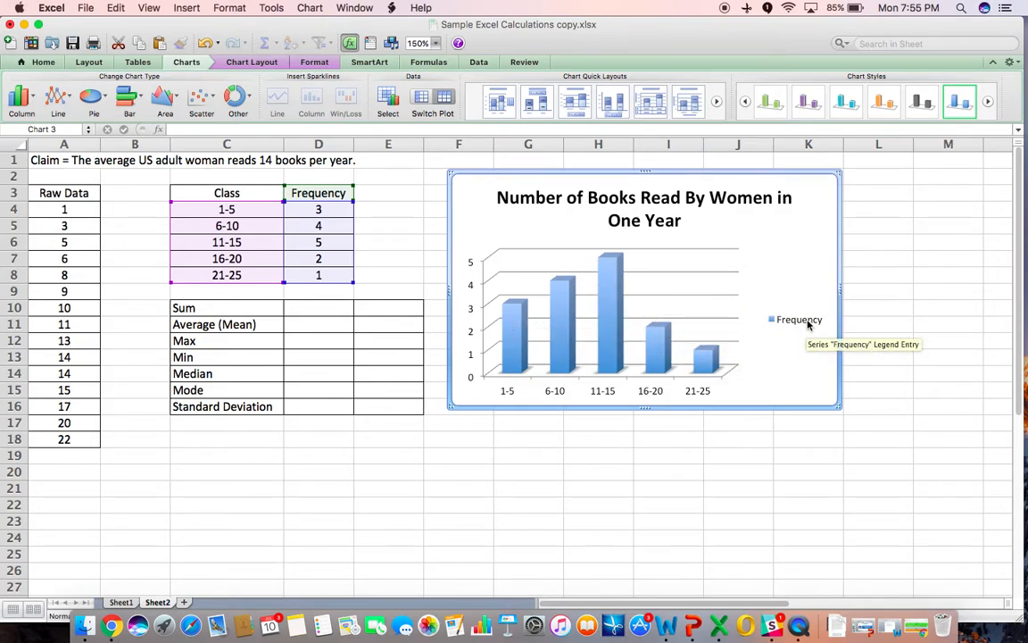
left_click(808, 326)
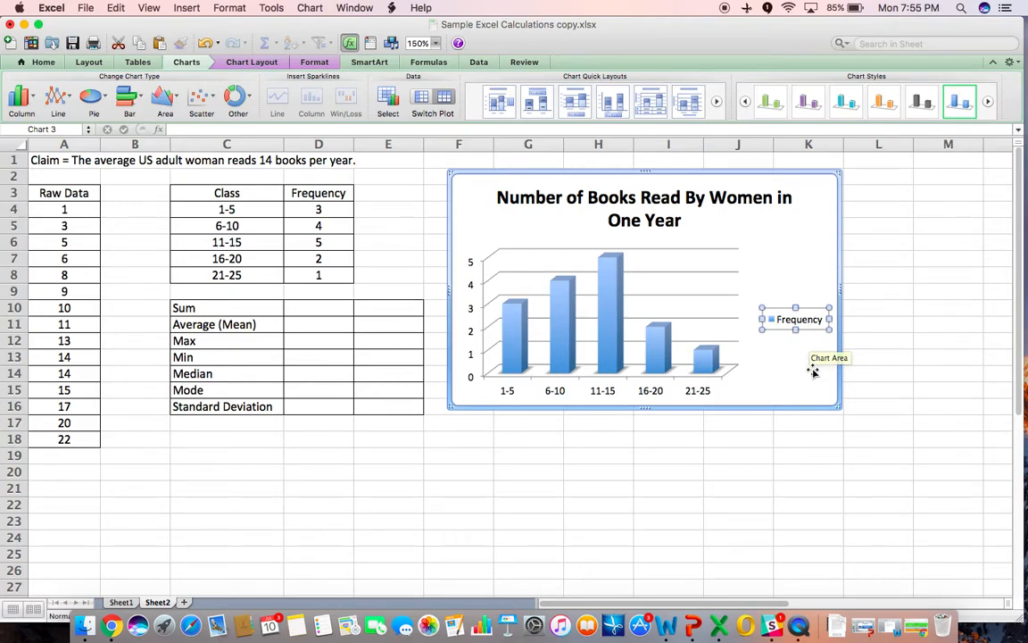
key("Delete")
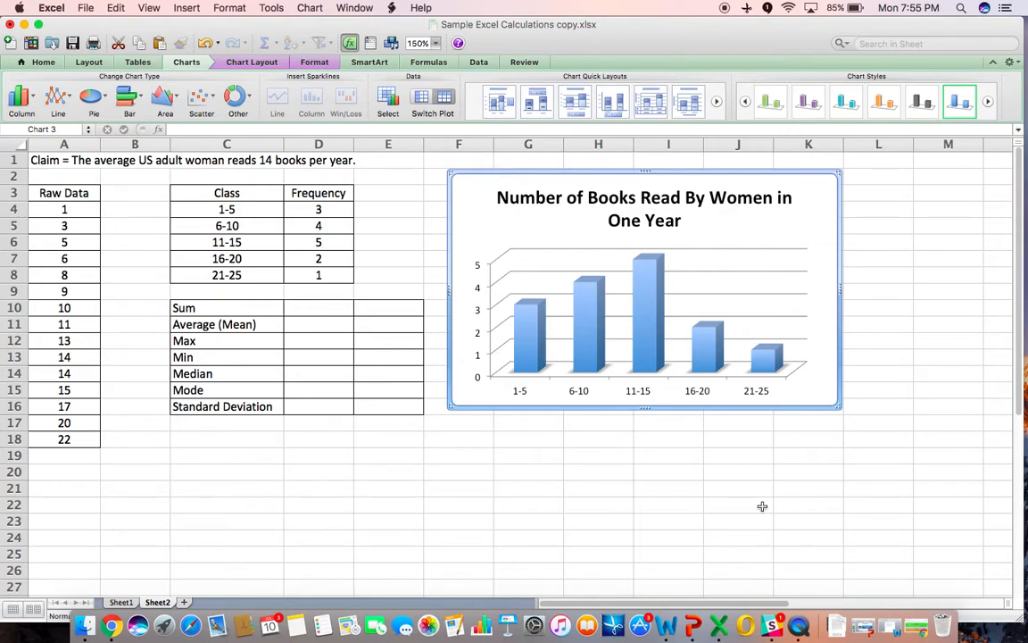
- Insert a 3-D exploded pie chart of the Class and Frequency table below the tables and pull its slices together
left_click_drag(246, 193, 302, 274)
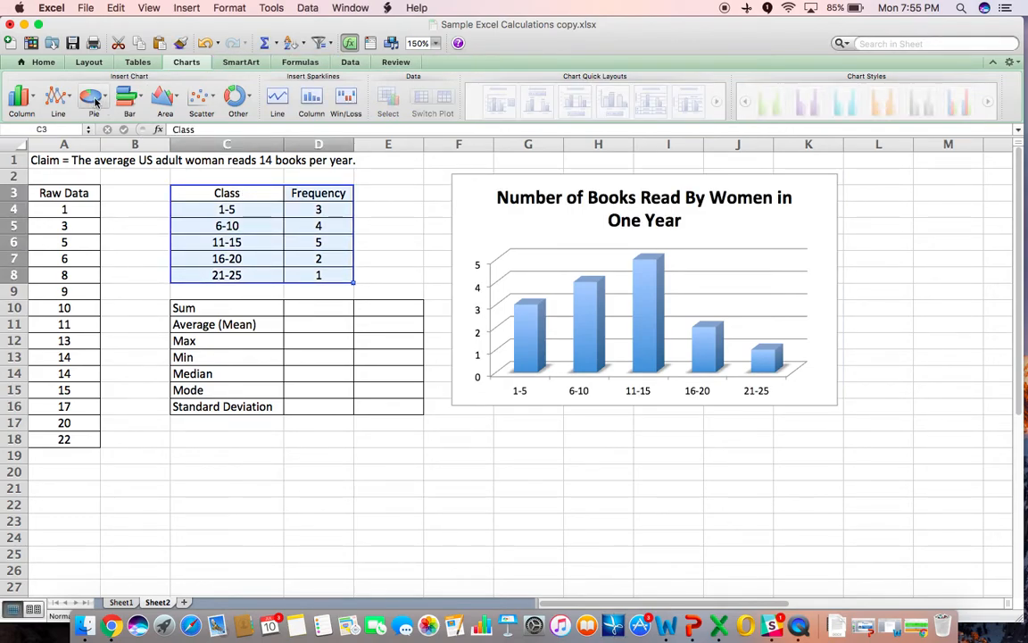
left_click(94, 100)
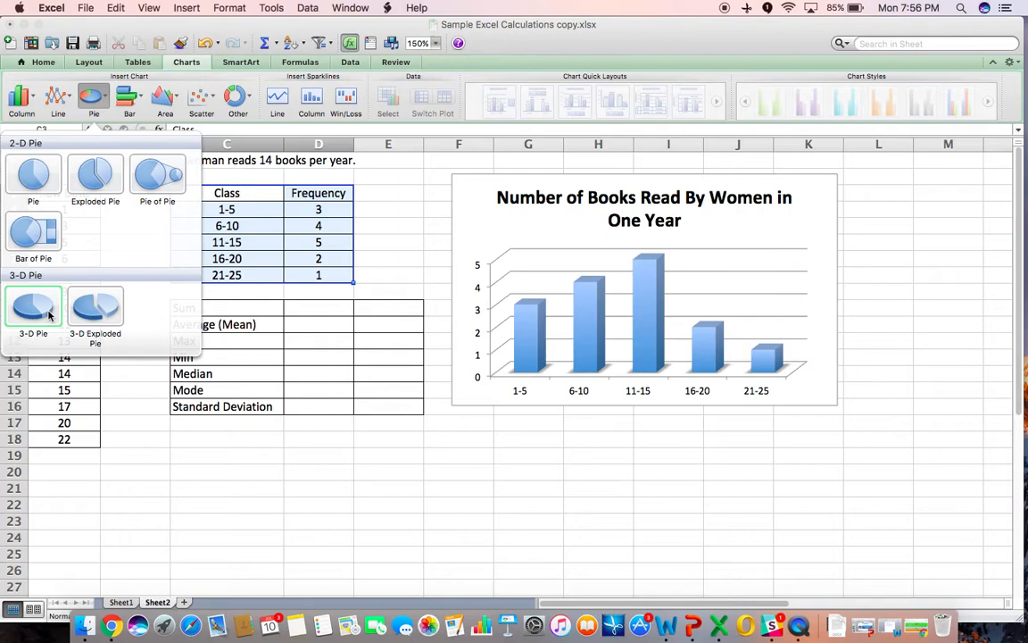
left_click(103, 309)
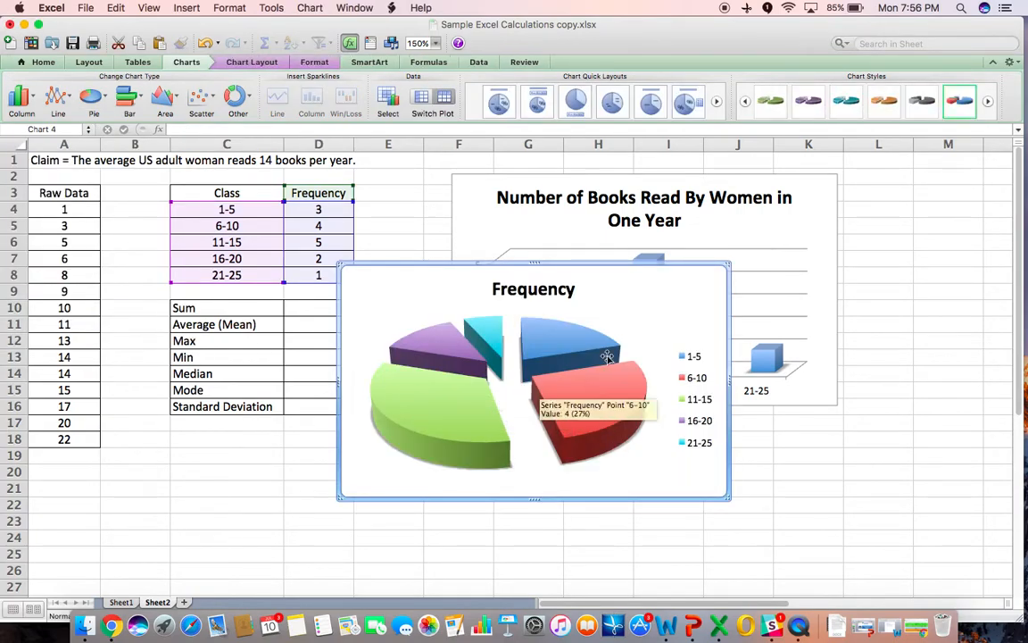
left_click_drag(663, 298, 433, 331)
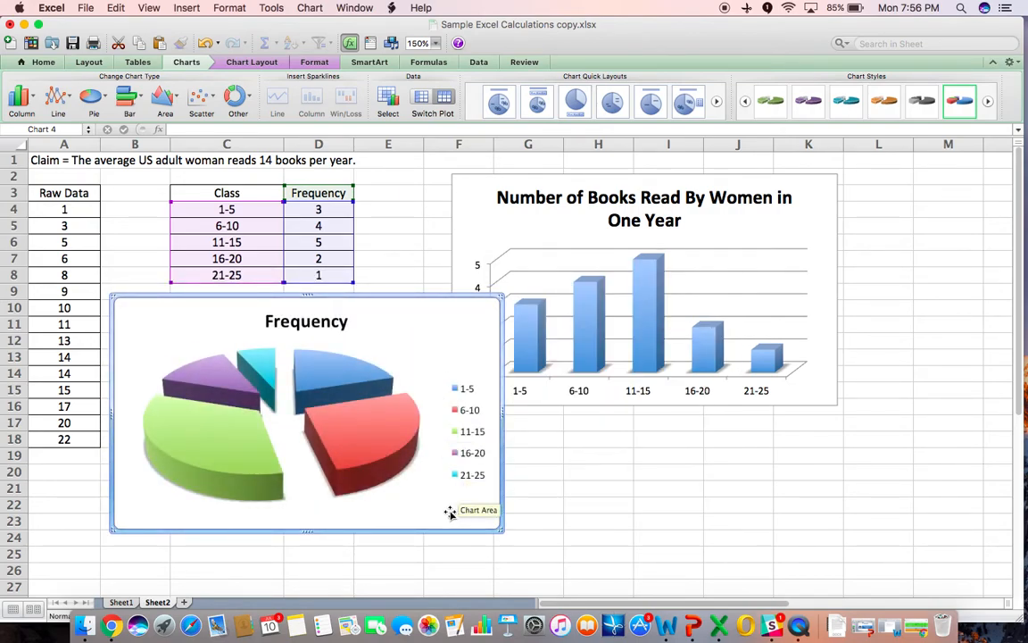
left_click_drag(379, 441, 321, 427)
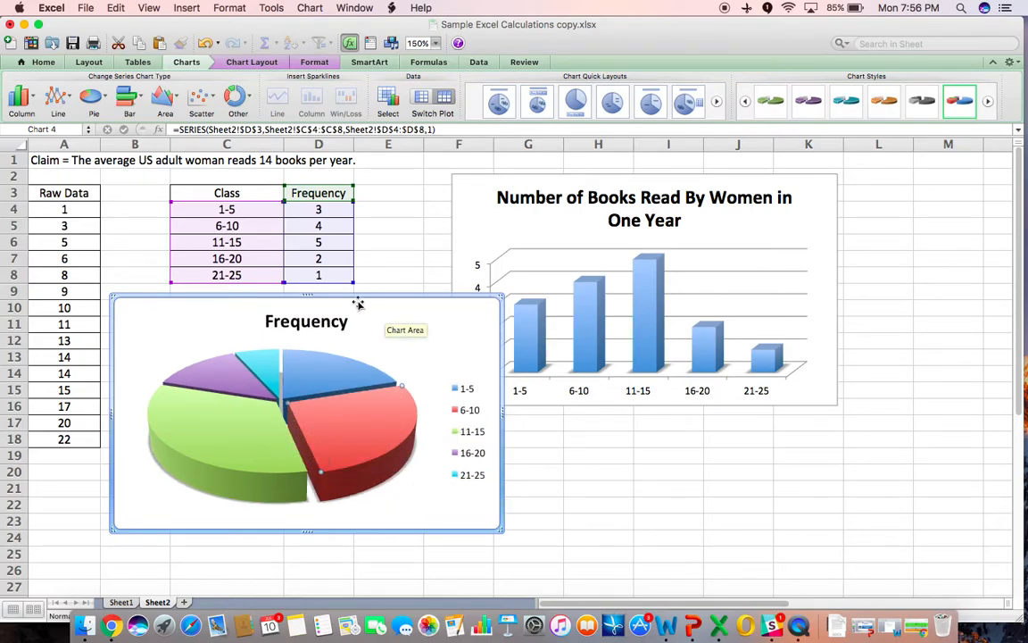
- Retitle the pie chart # Books Read By Women in 1 Year
left_click(308, 320)
key("Right")
key("Right")
key("Right")
key("Right")
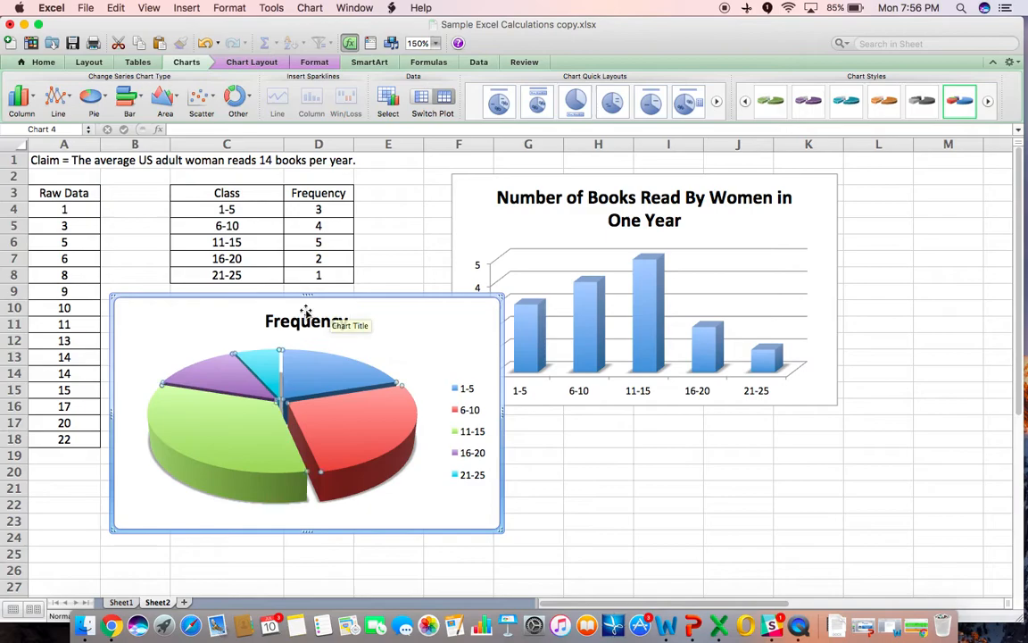
left_click(320, 320)
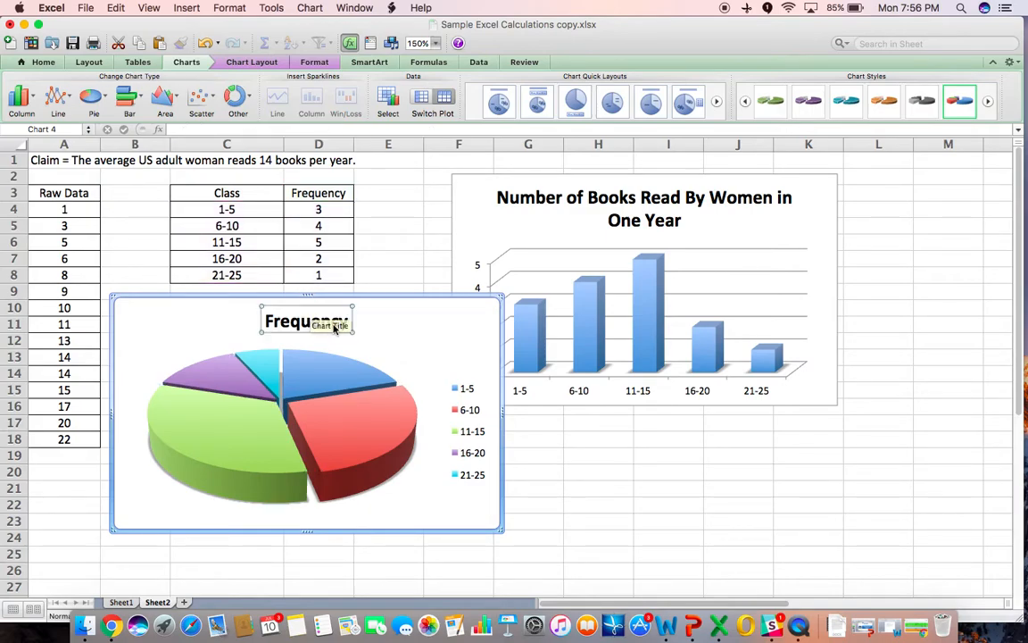
left_click(347, 320)
key("BackSpace")
key("BackSpace")
key("BackSpace")
key("BackSpace")
key("BackSpace")
key("BackSpace")
key("BackSpace")
key("BackSpace")
key("BackSpace")
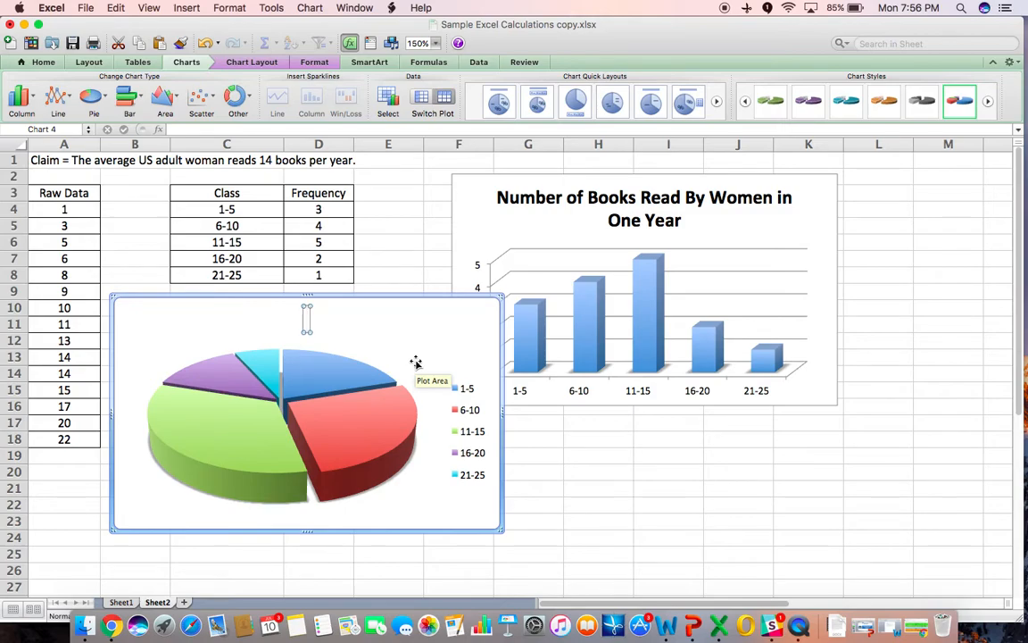
type("# Books Read")
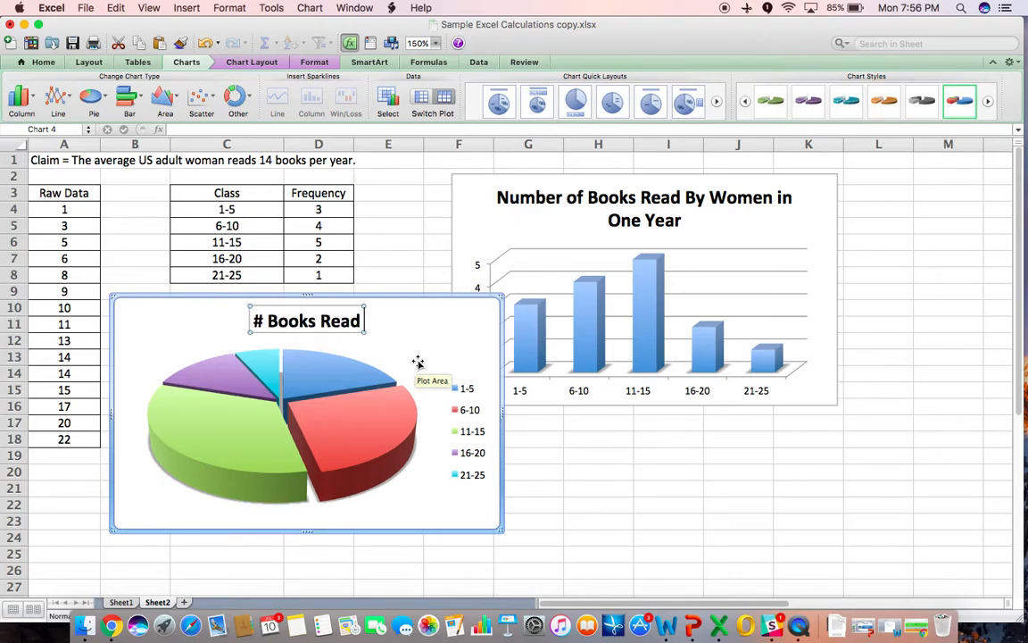
type(" By Women in")
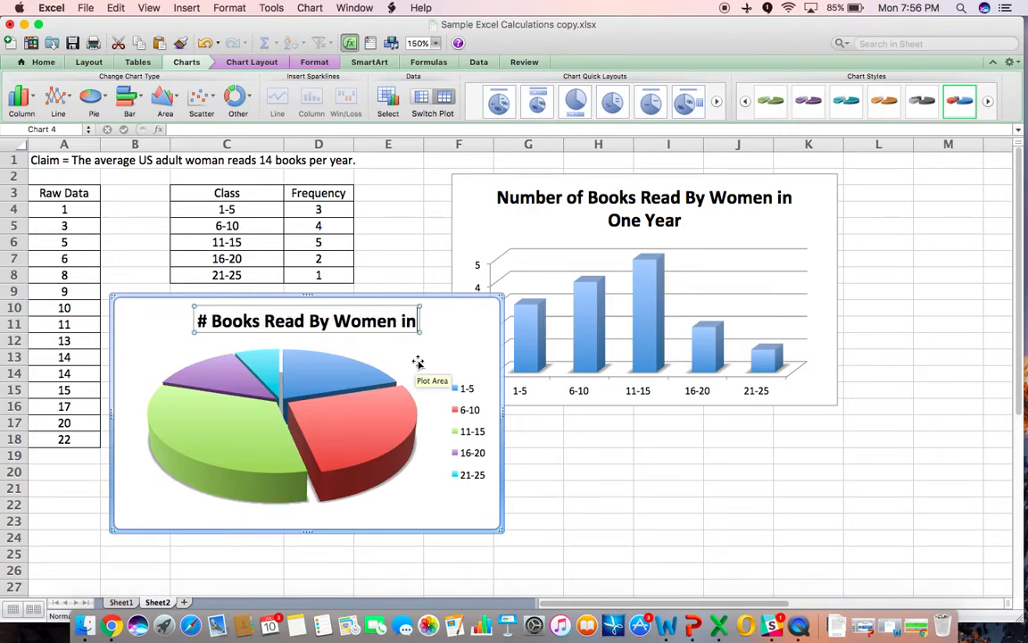
type(" 1 Year")
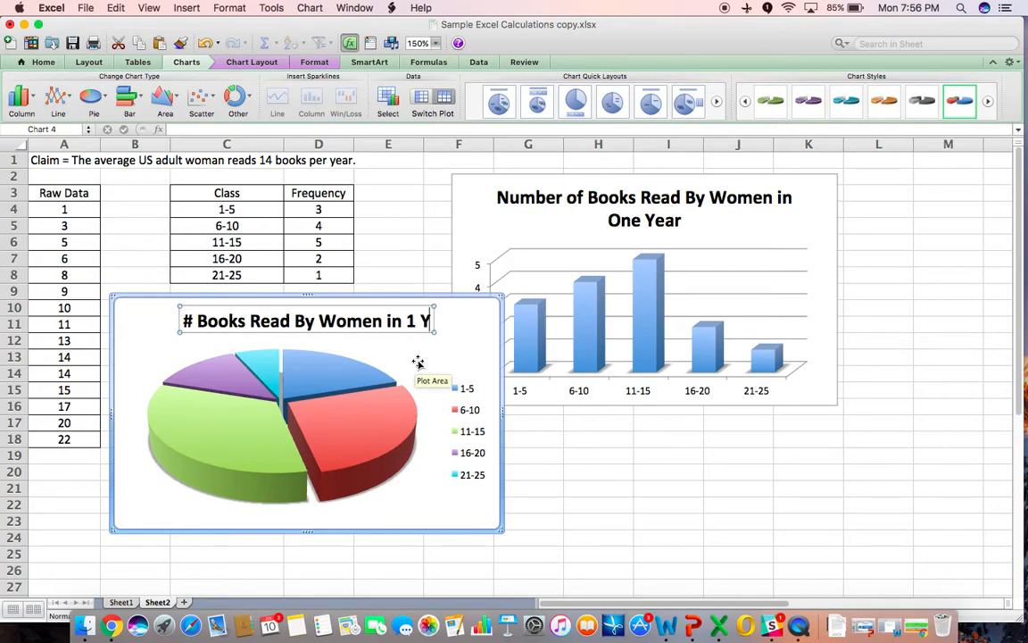
left_click(631, 515)
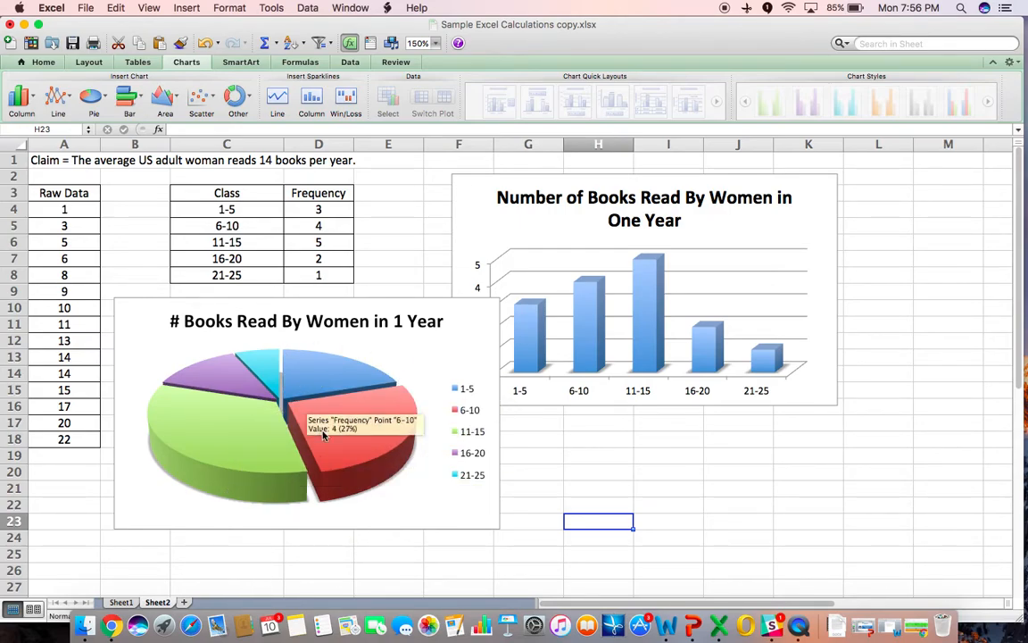
- Stack the pie chart directly beneath the column chart beside the tables
left_click_drag(470, 317, 813, 431)
left_click_drag(808, 225, 804, 211)
left_click_drag(783, 470, 776, 450)
left_click(919, 463)
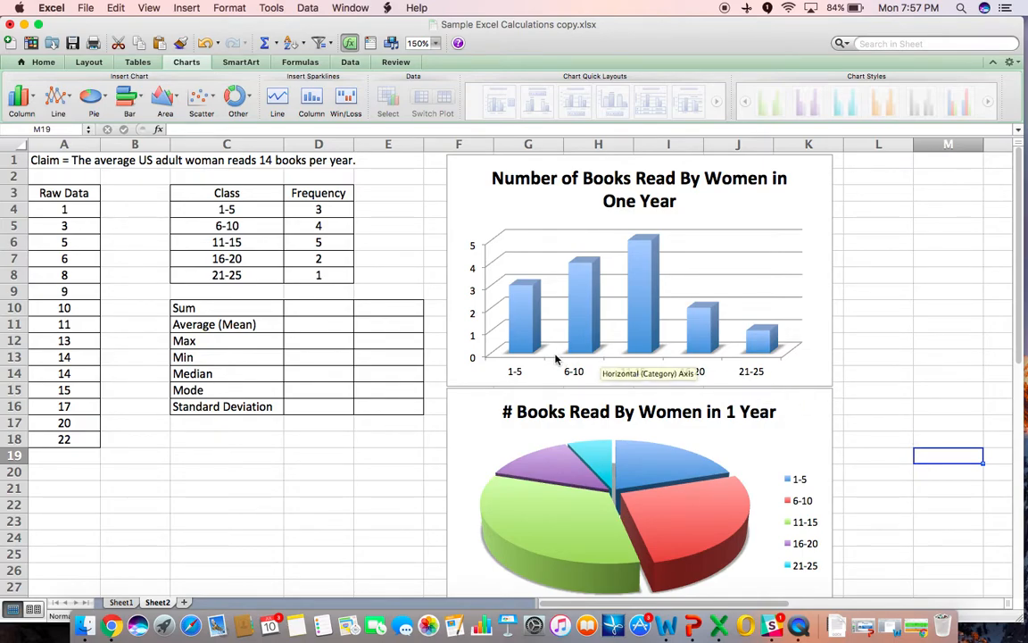
- Step through the statistic labels from Sum to Standard Deviation in the summary table
left_click_drag(263, 307, 225, 406)
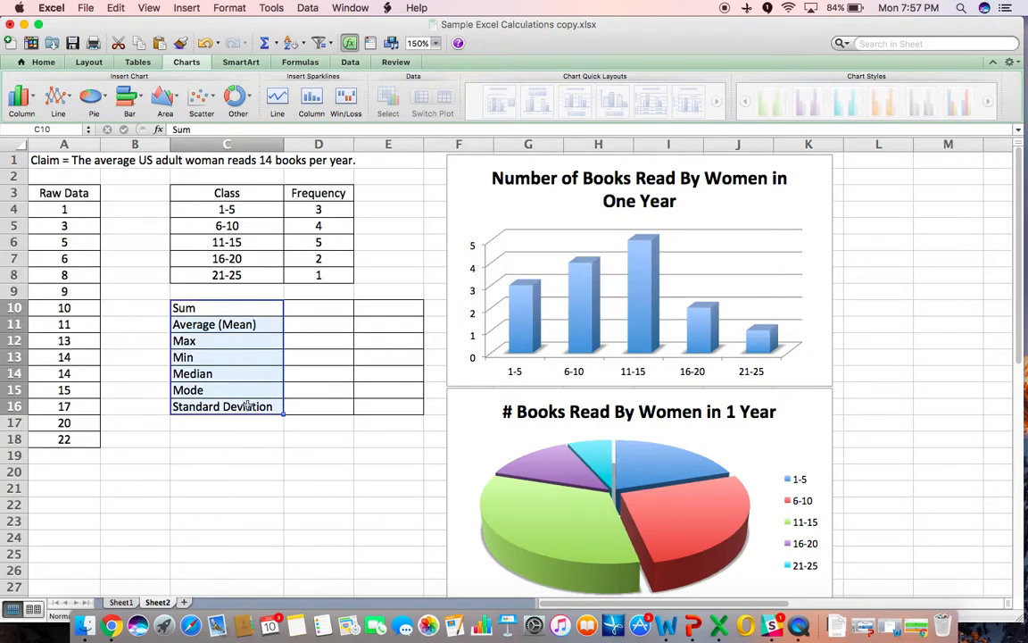
left_click(239, 452)
left_click(240, 308)
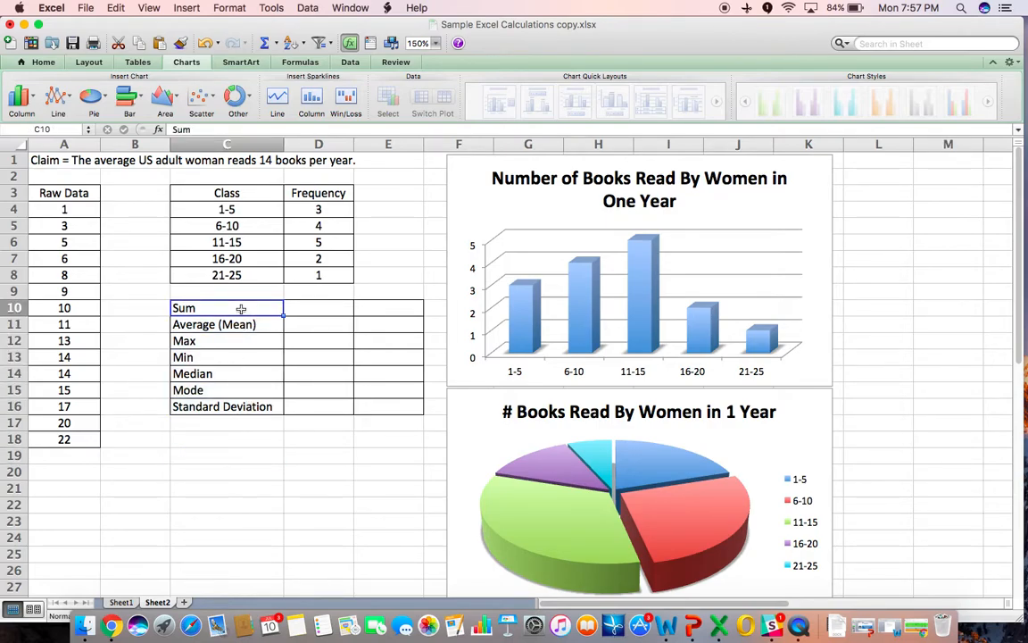
key("Return")
key("Return")
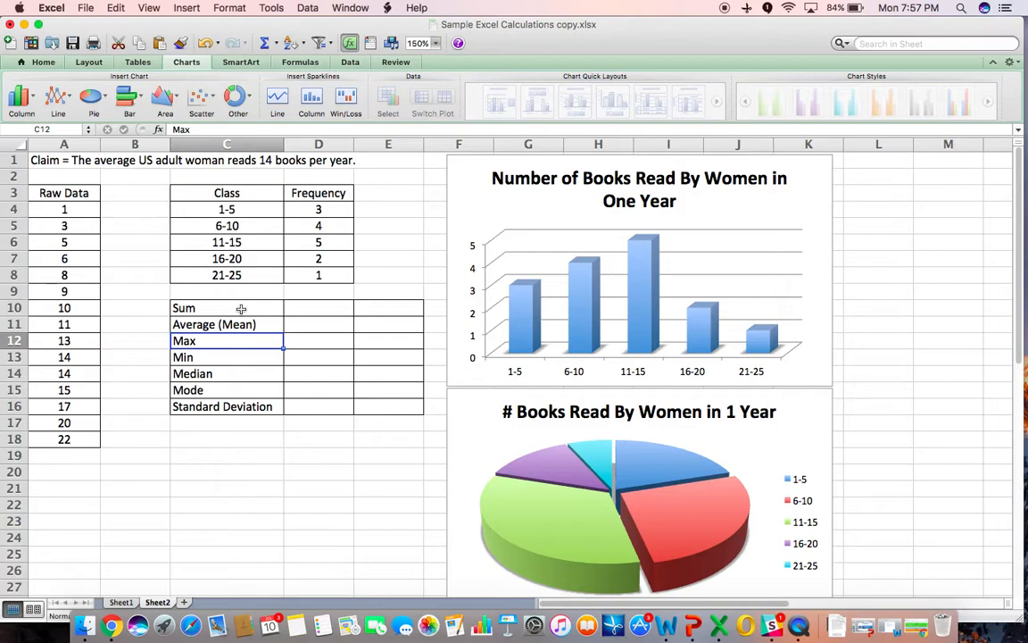
key("Return")
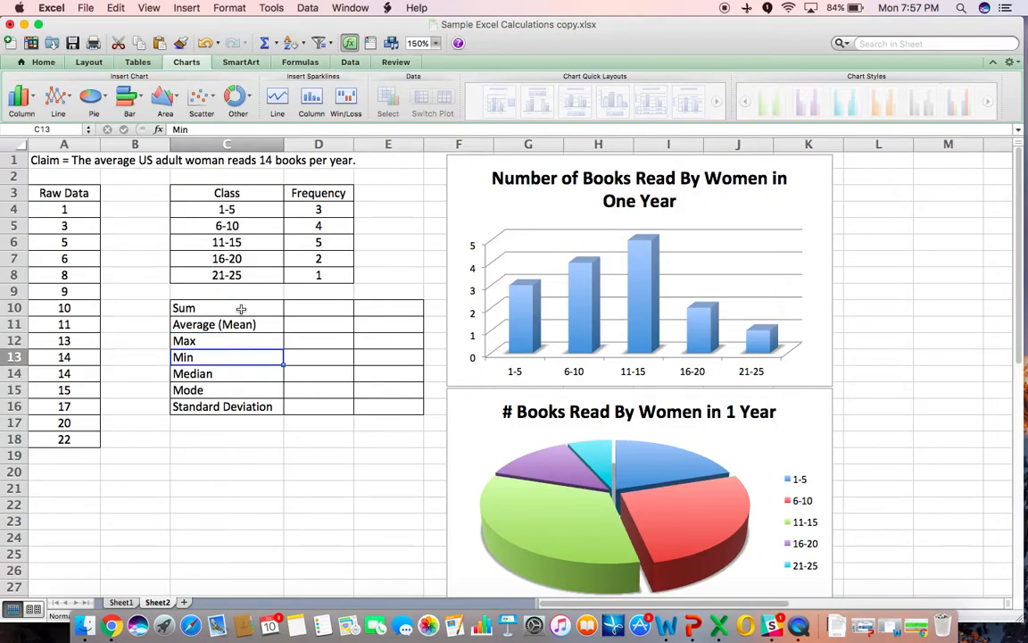
key("Return")
key("Return")
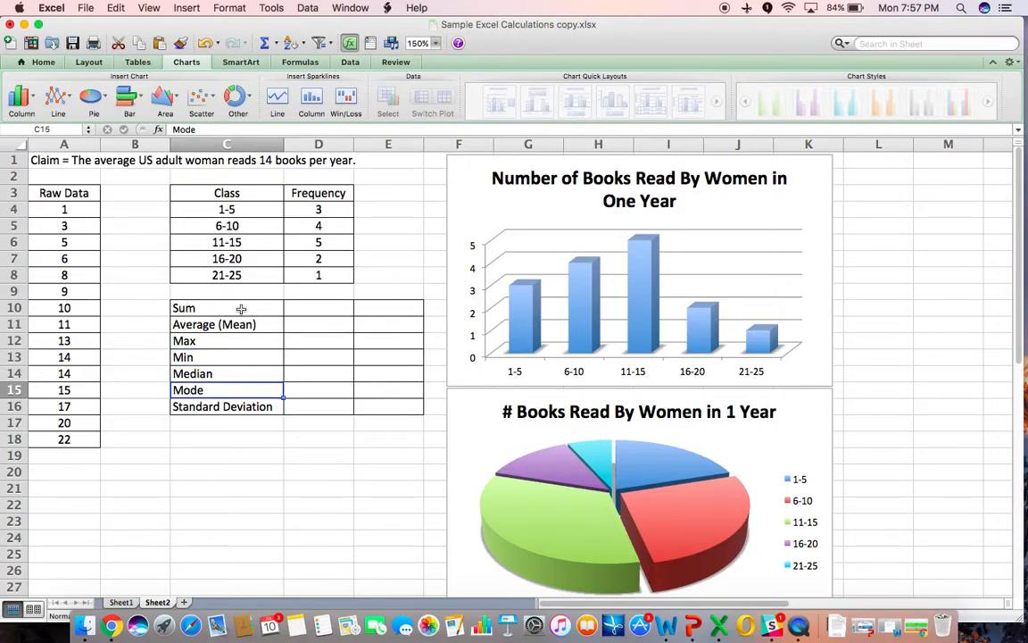
key("Return")
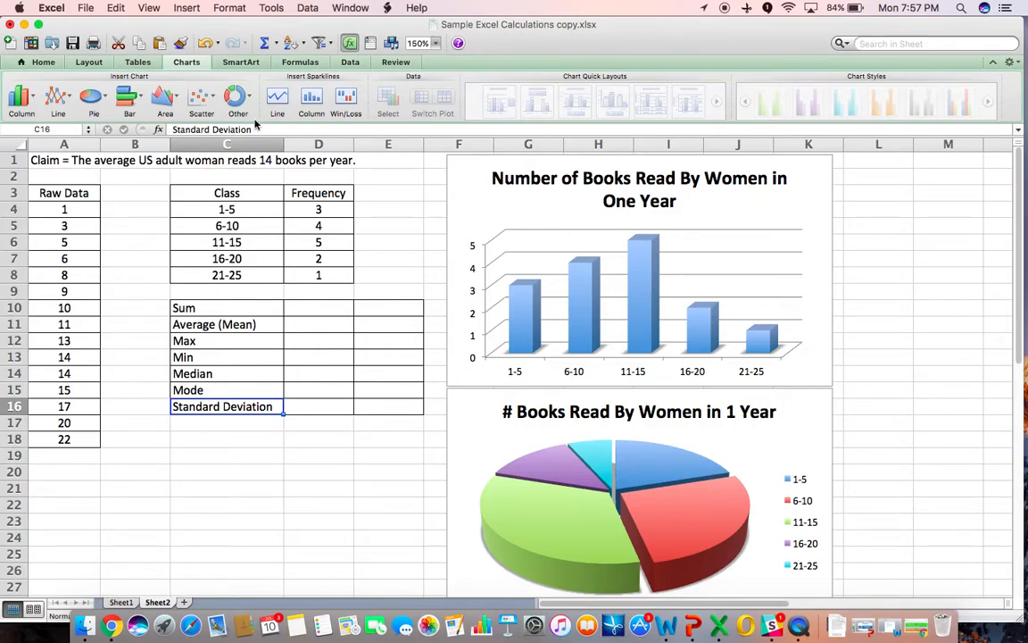
- Open the Formula Builder and relabel the Standard Deviation cell as STDEV
left_click(277, 43)
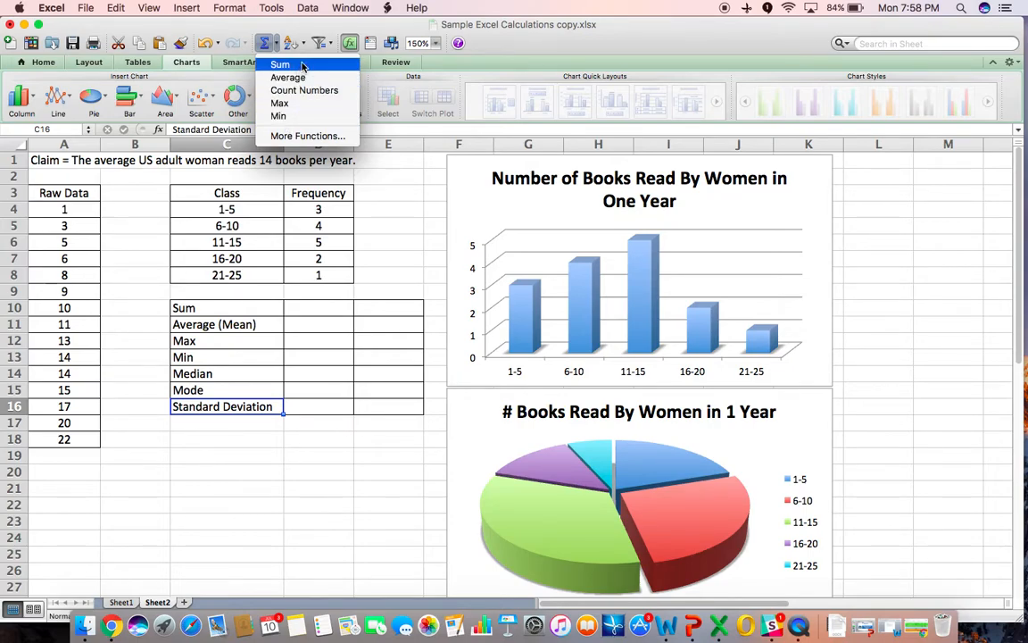
left_click(294, 137)
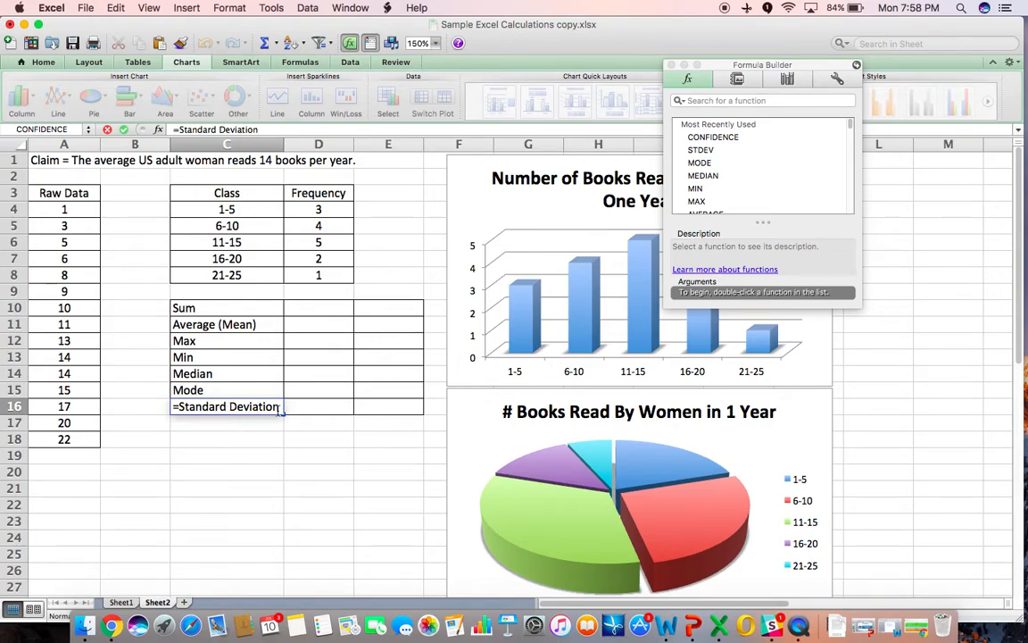
key("BackSpace")
key("BackSpace")
key("BackSpace")
key("BackSpace")
key("BackSpace")
key("BackSpace")
key("BackSpace")
key("BackSpace")
key("BackSpace")
key("BackSpace")
key("BackSpace")
key("BackSpace")
key("BackSpace")
key("BackSpace")
key("BackSpace")
key("BackSpace")
key("BackSpace")
type("STDEV")
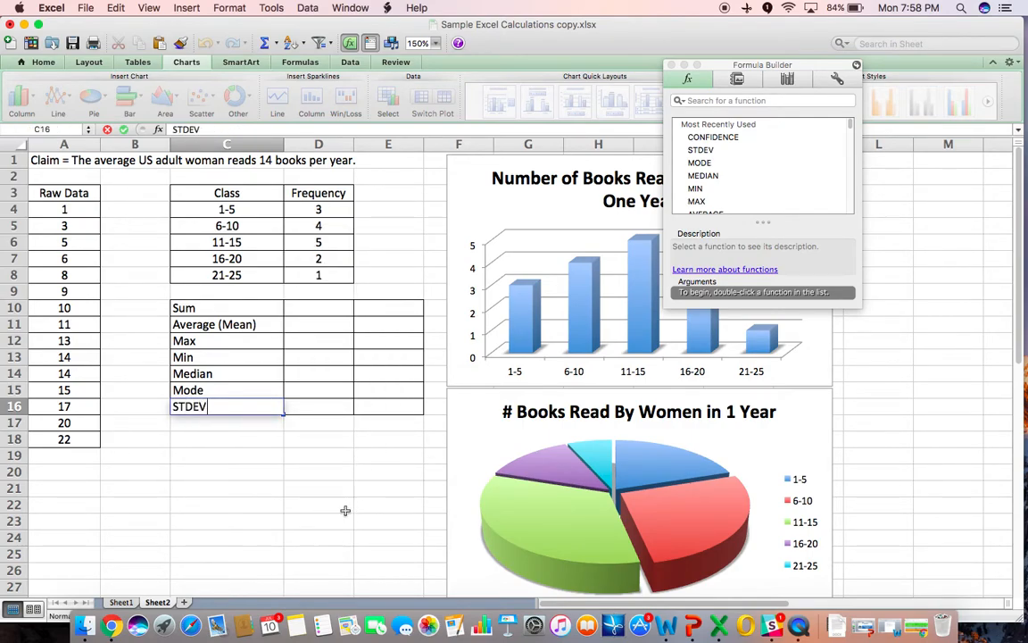
left_click(346, 510)
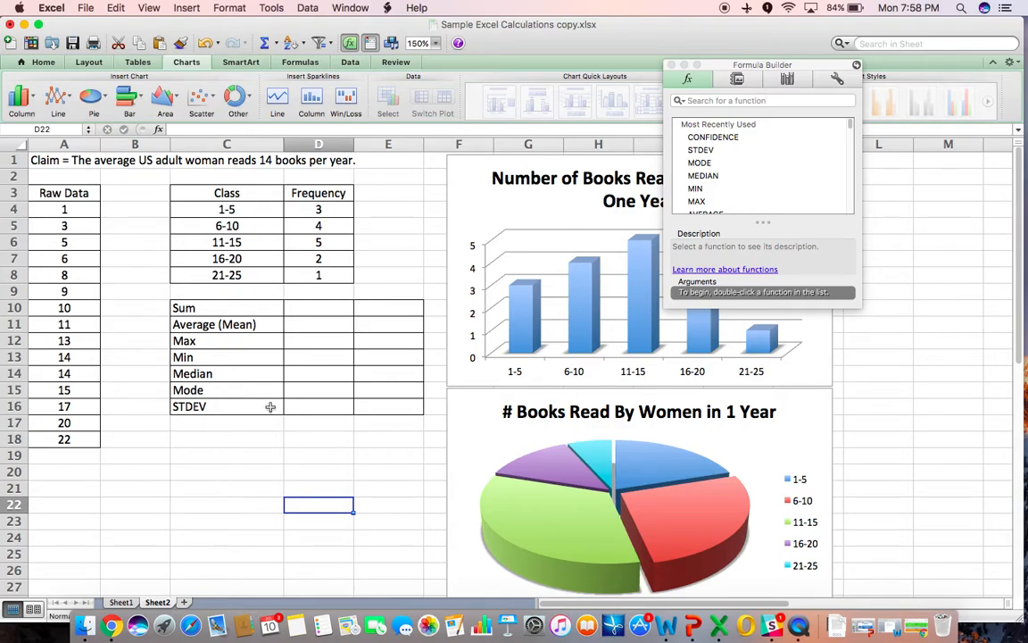
left_click(752, 100)
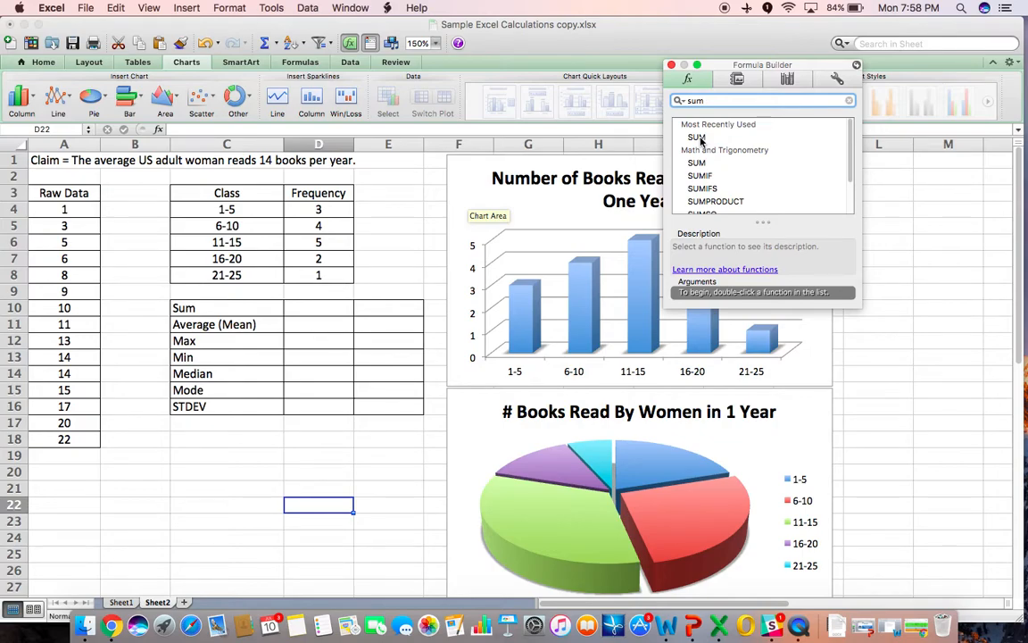
left_click(698, 137)
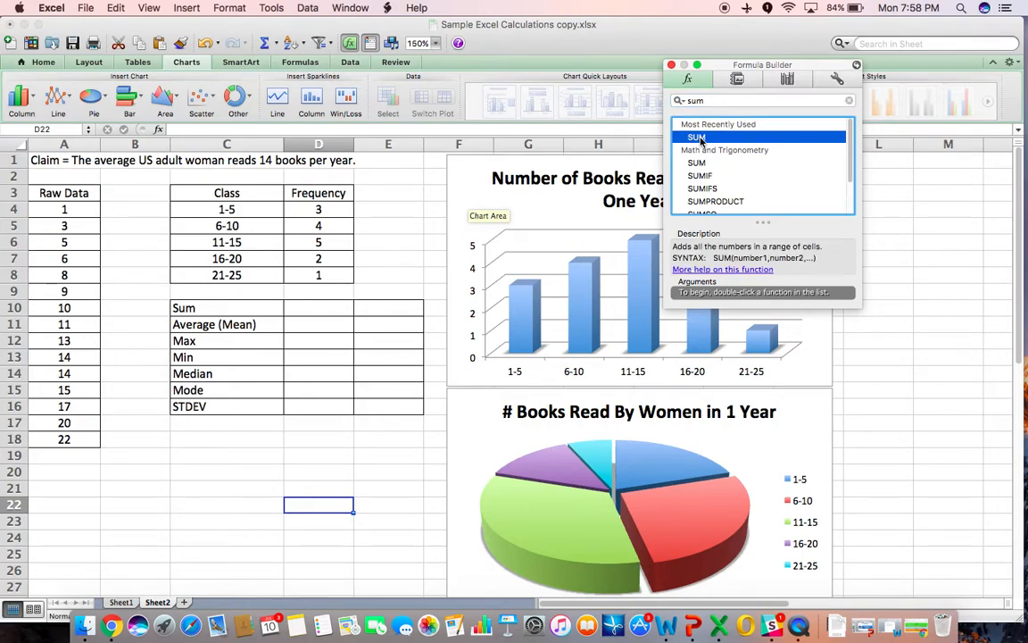
double_click(700, 137)
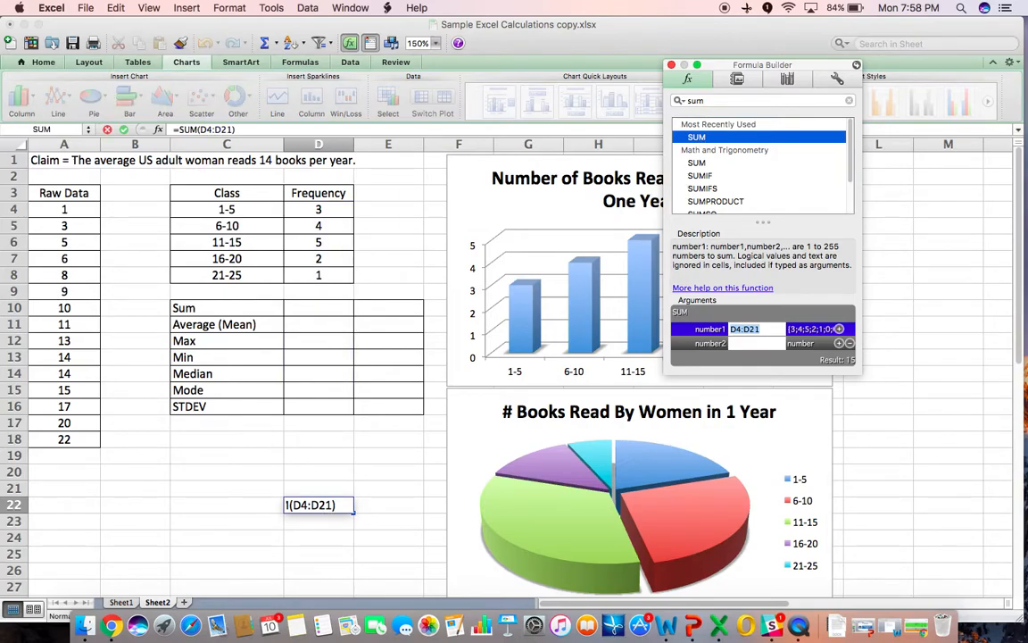
key("BackSpace")
key("Escape")
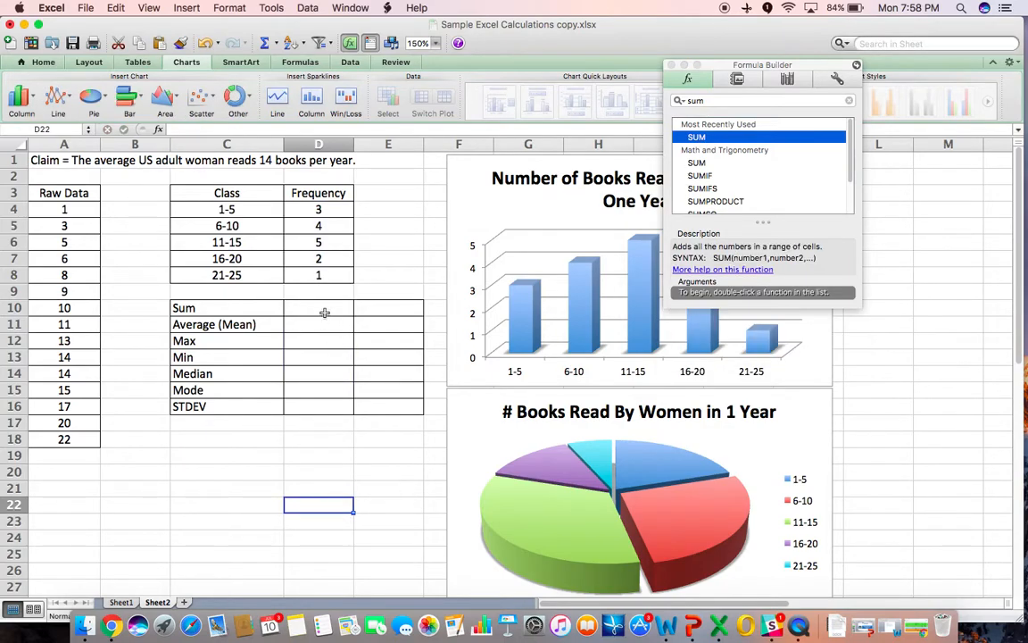
- Enter a SUM formula over the raw data A4:A18 in the Sum cell of the summary table
left_click(319, 308)
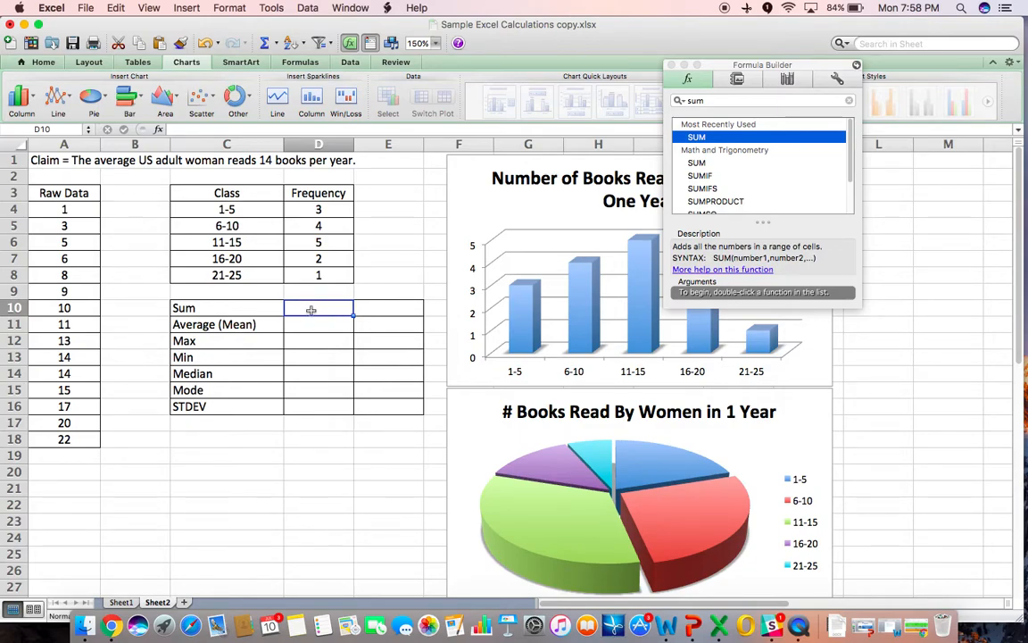
left_click(699, 163)
double_click(701, 165)
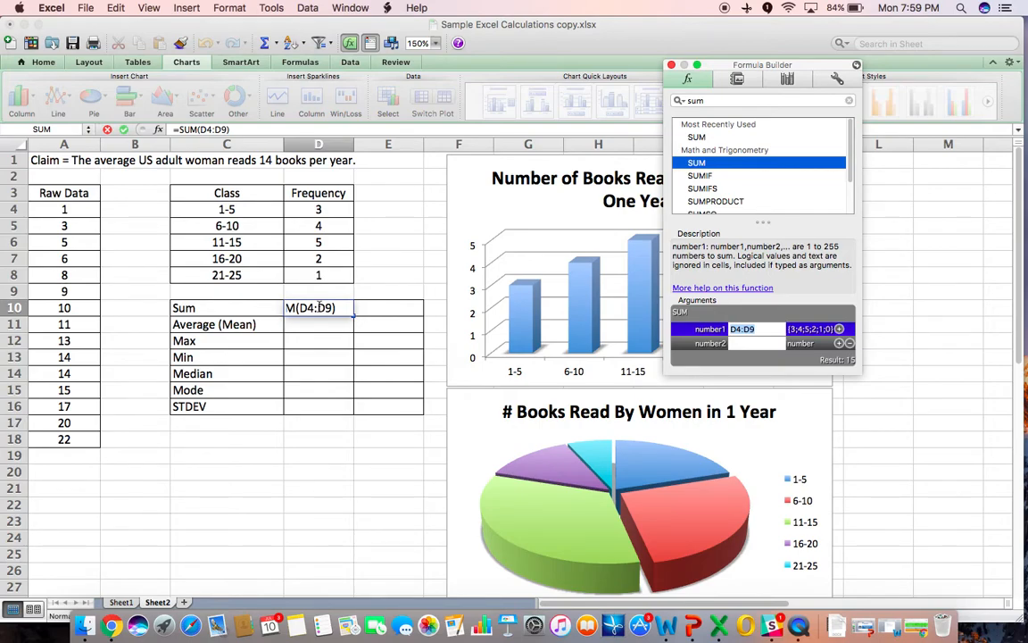
left_click(69, 209)
left_click_drag(69, 209, 68, 441)
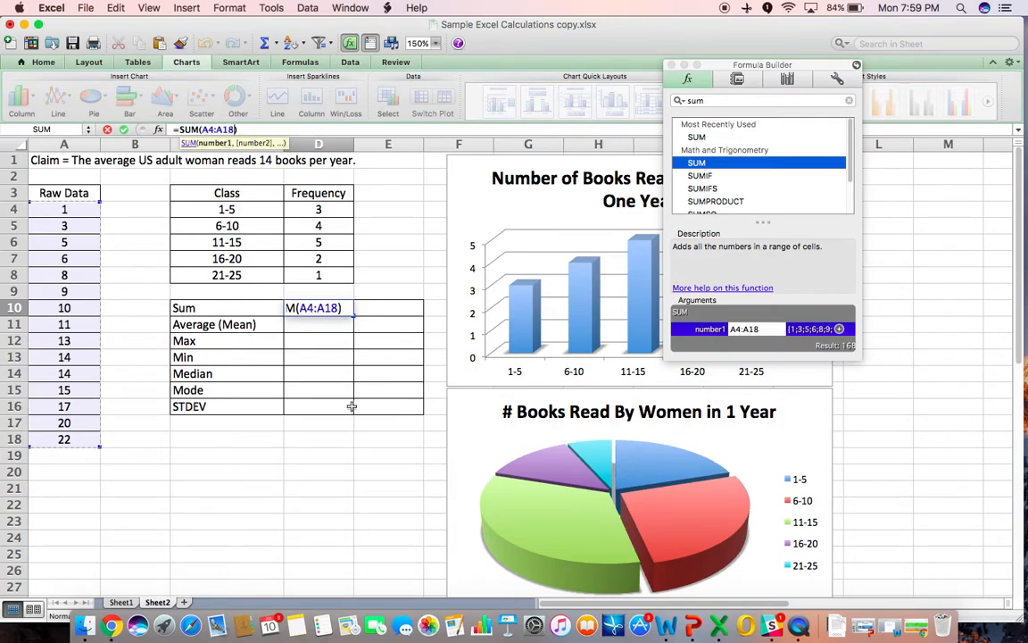
key("Return")
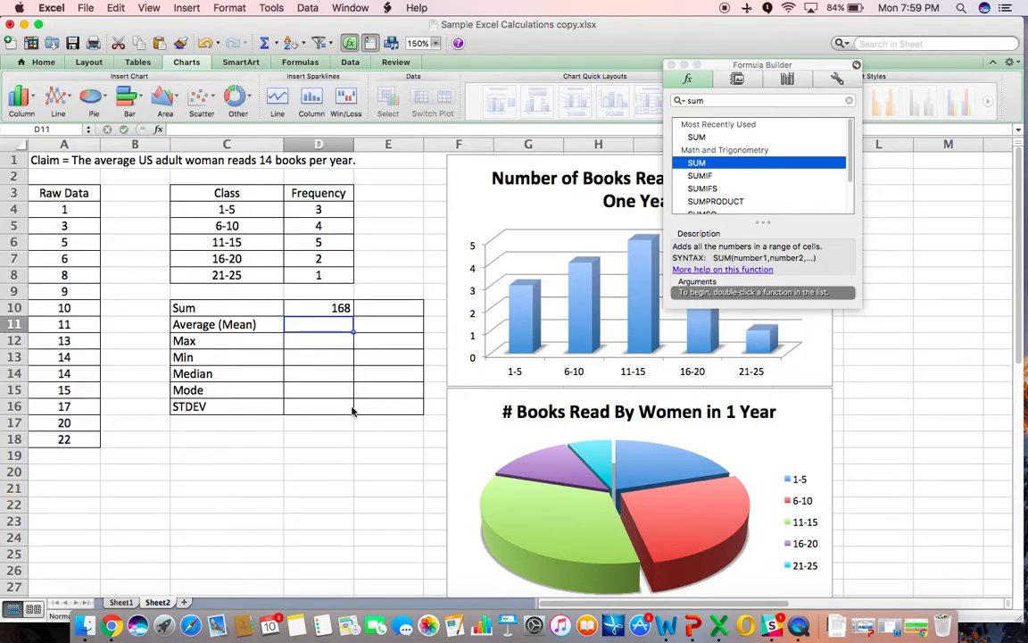
- Enter an AVERAGE formula over the raw data A4:A18 in the Average (Mean) cell
left_click(317, 307)
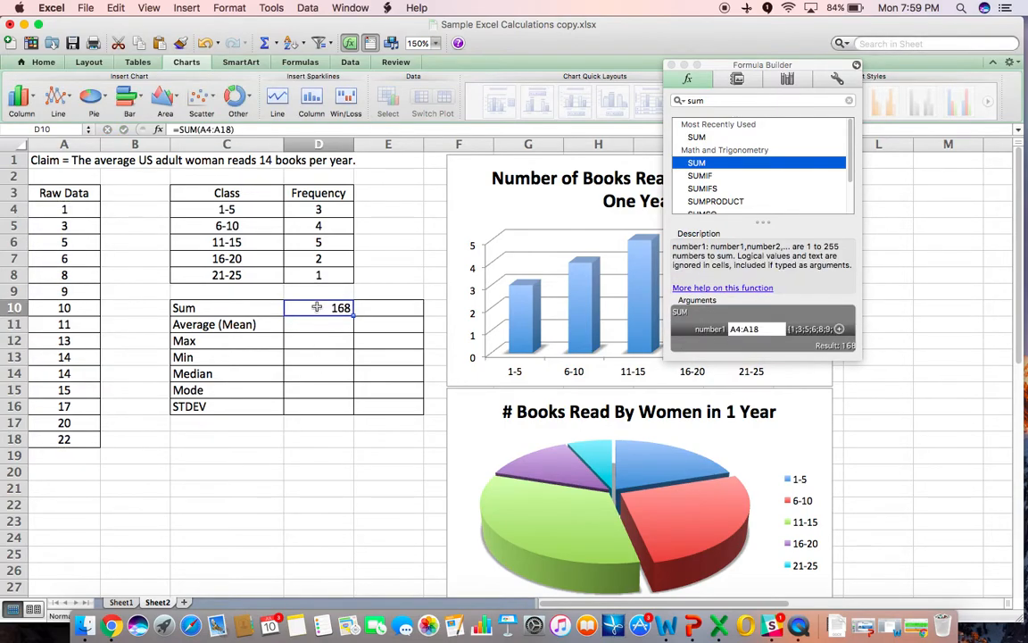
left_click(327, 323)
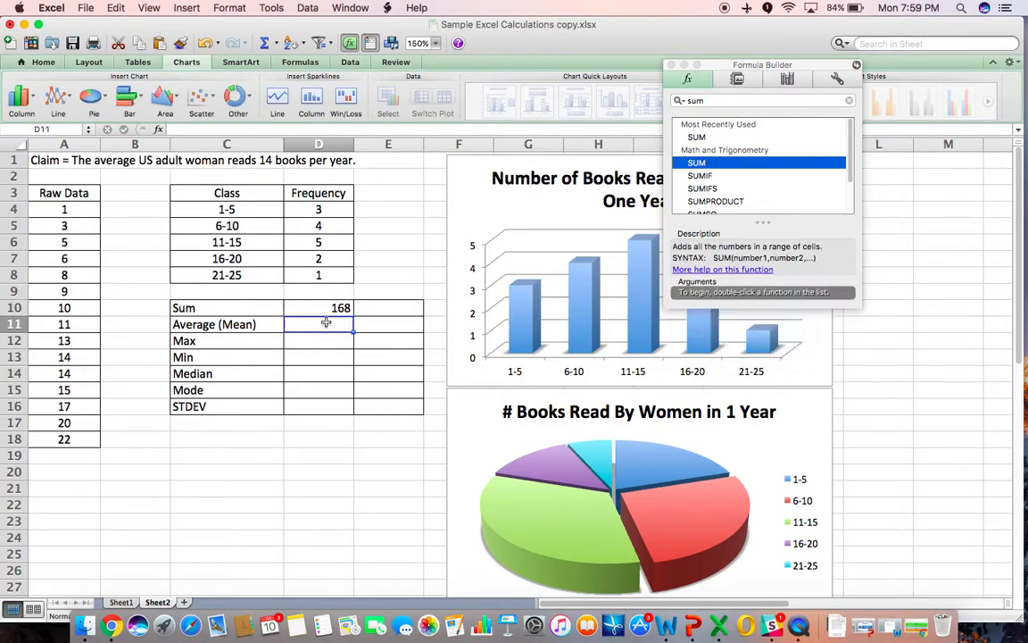
left_click(702, 102)
type("av")
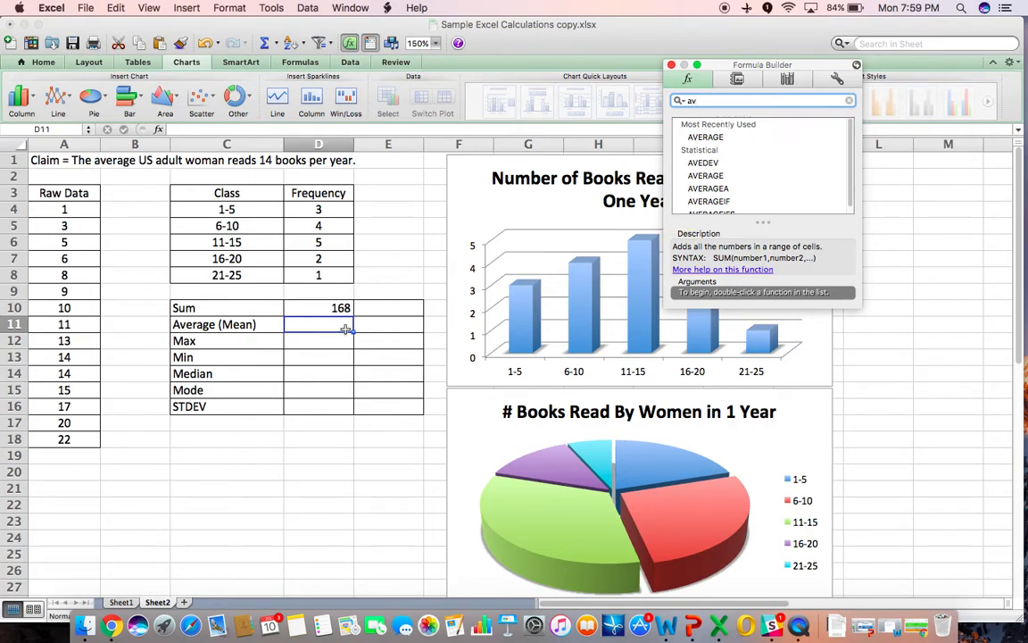
left_click(701, 139)
double_click(702, 138)
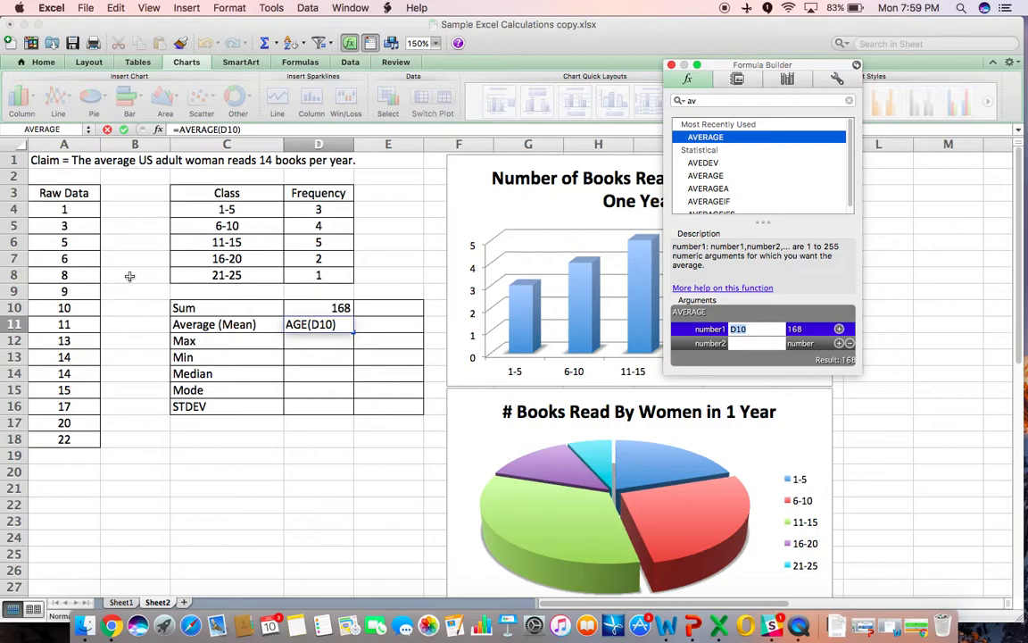
left_click_drag(66, 210, 76, 437)
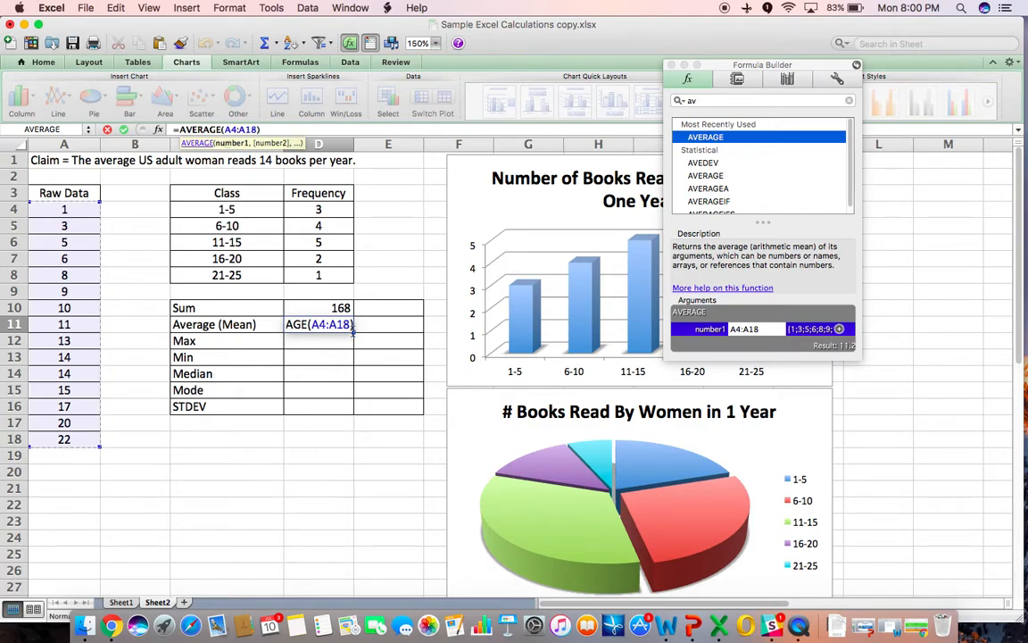
key("Return")
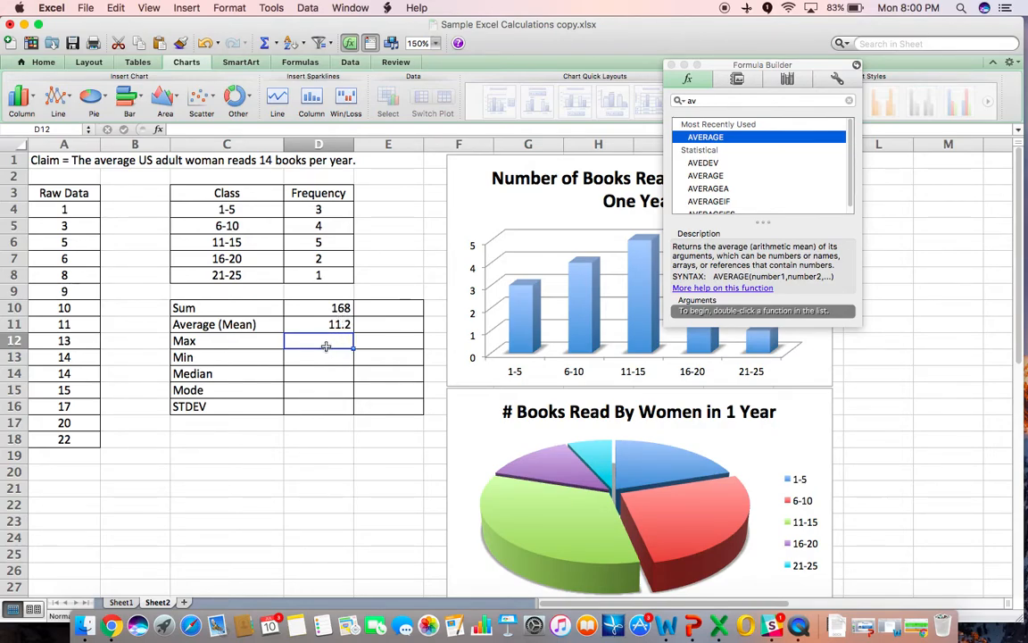
- Enter a MAX formula over the raw data A4:A18 in the Max cell
left_click(76, 441)
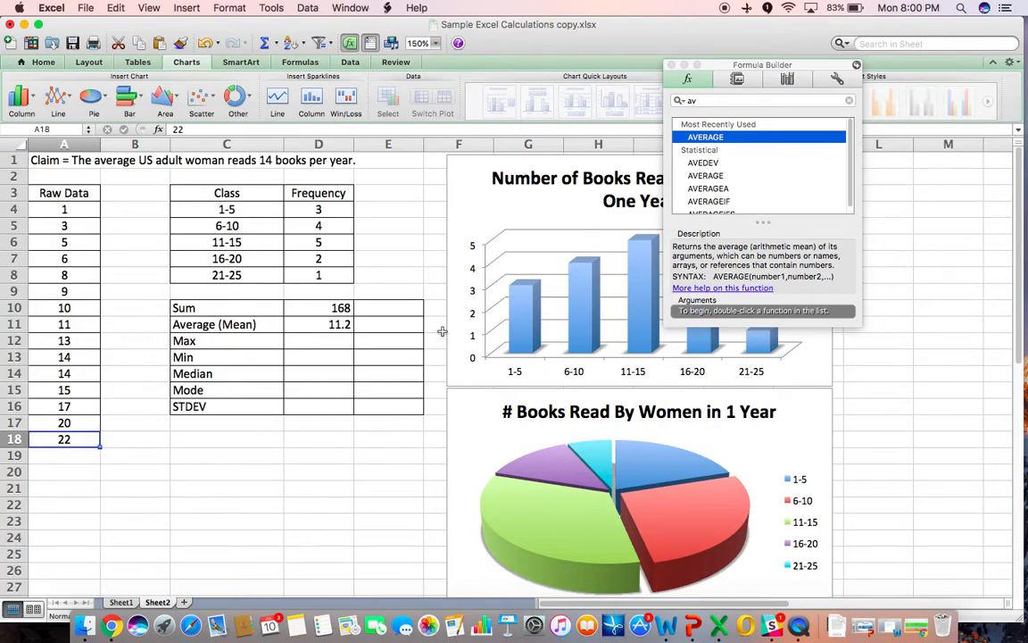
left_click(717, 103)
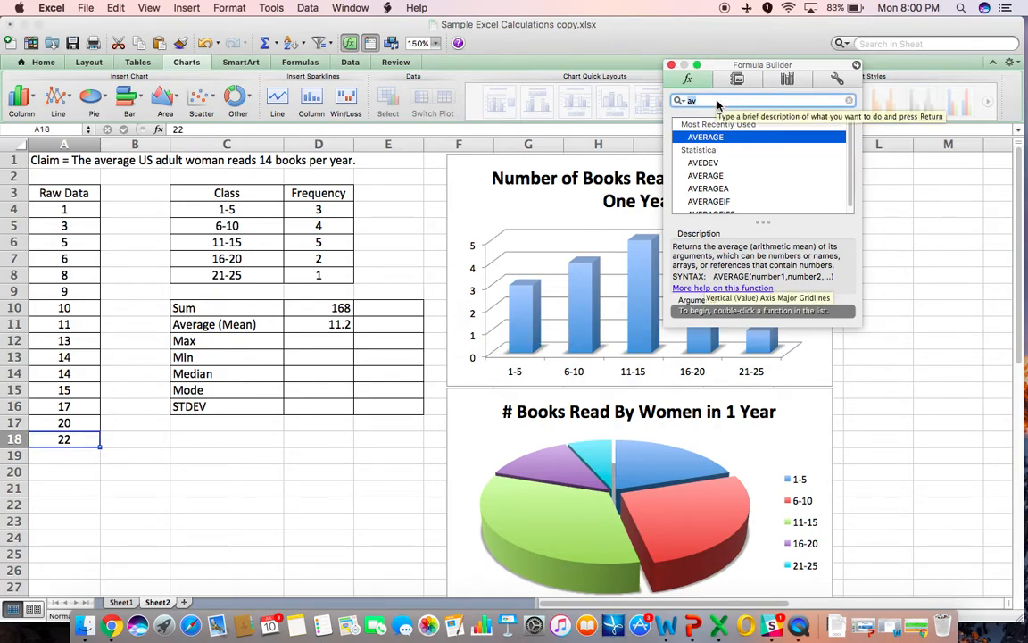
type("max")
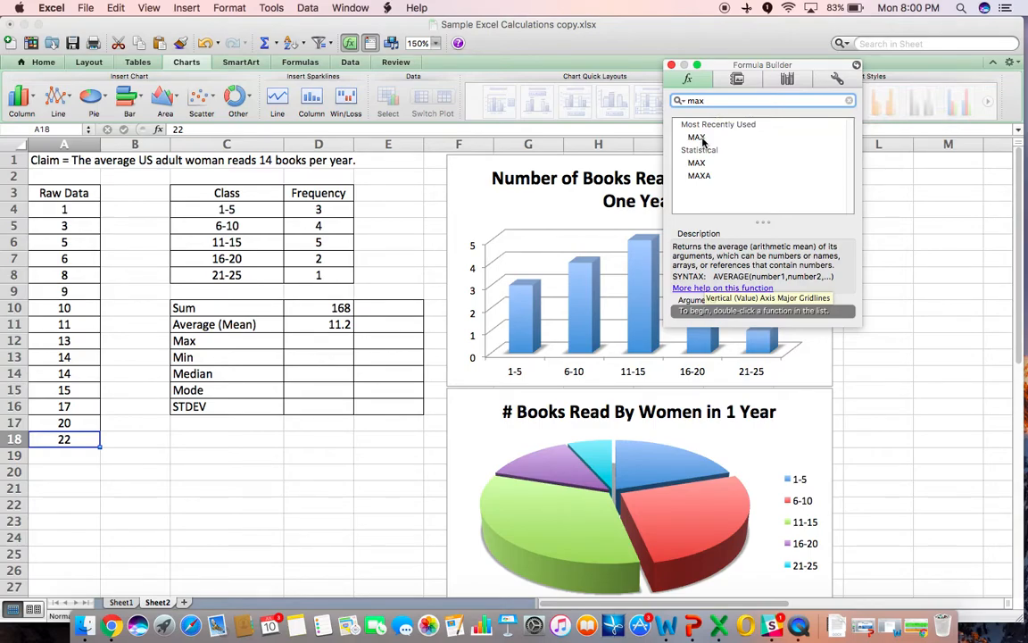
left_click(305, 339)
double_click(696, 137)
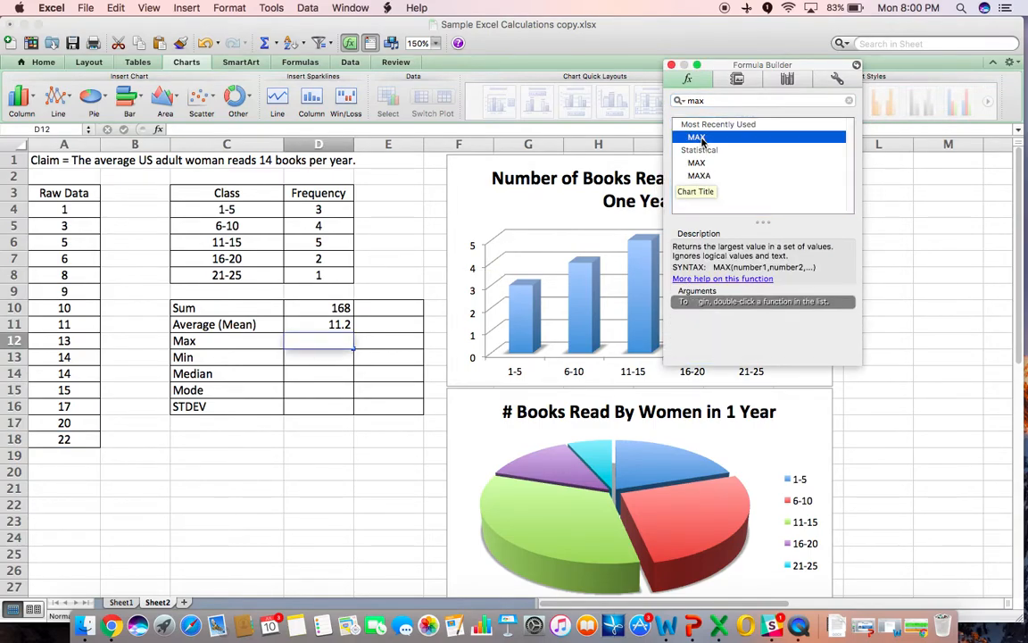
left_click_drag(63, 209, 57, 438)
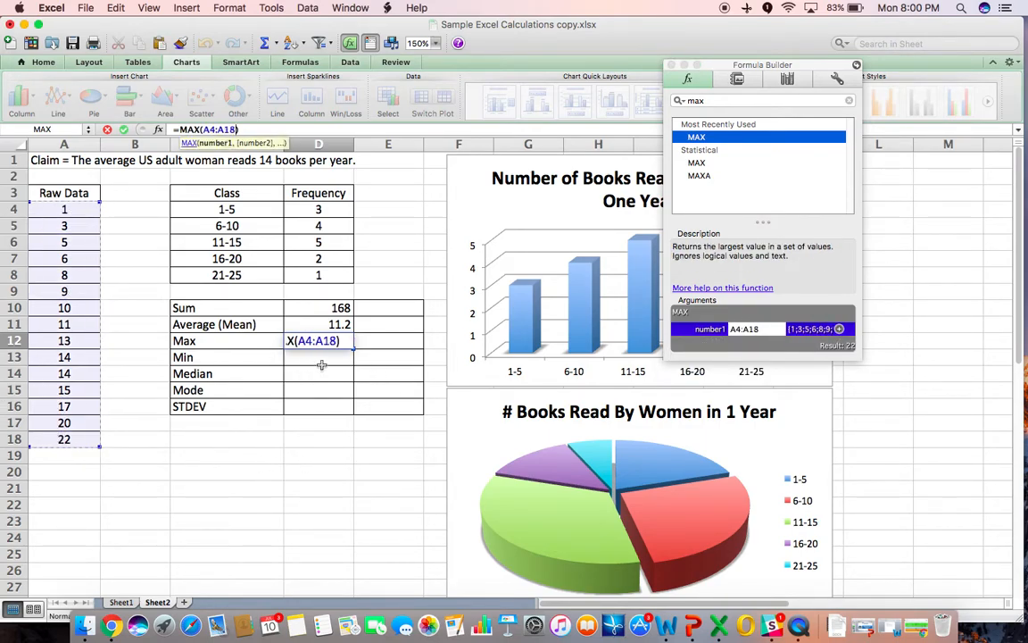
key("Return")
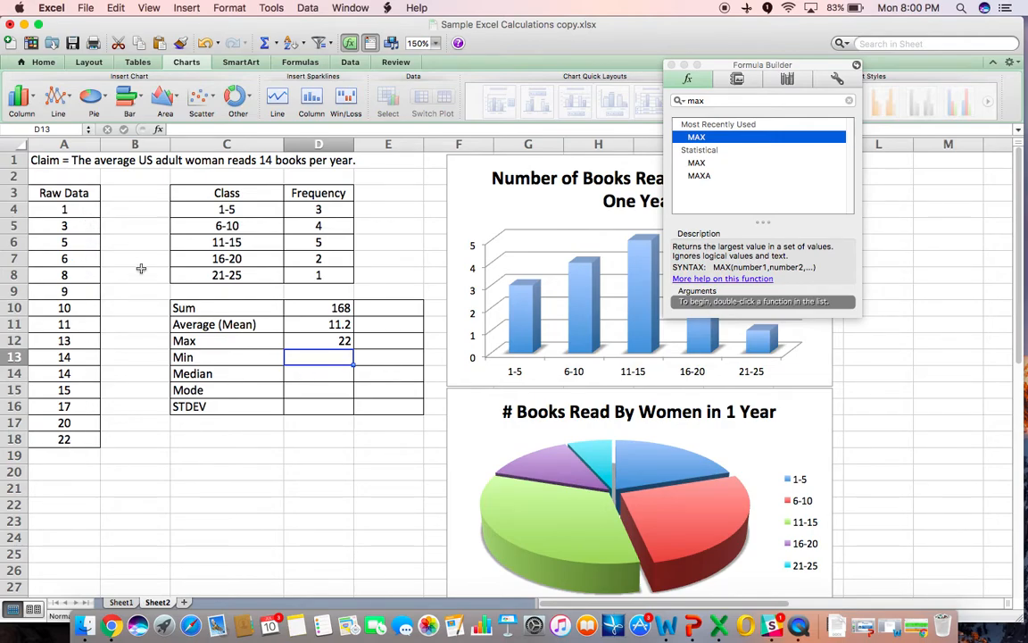
- Enter 1 as the minimum value in the Min cell
left_click(82, 211)
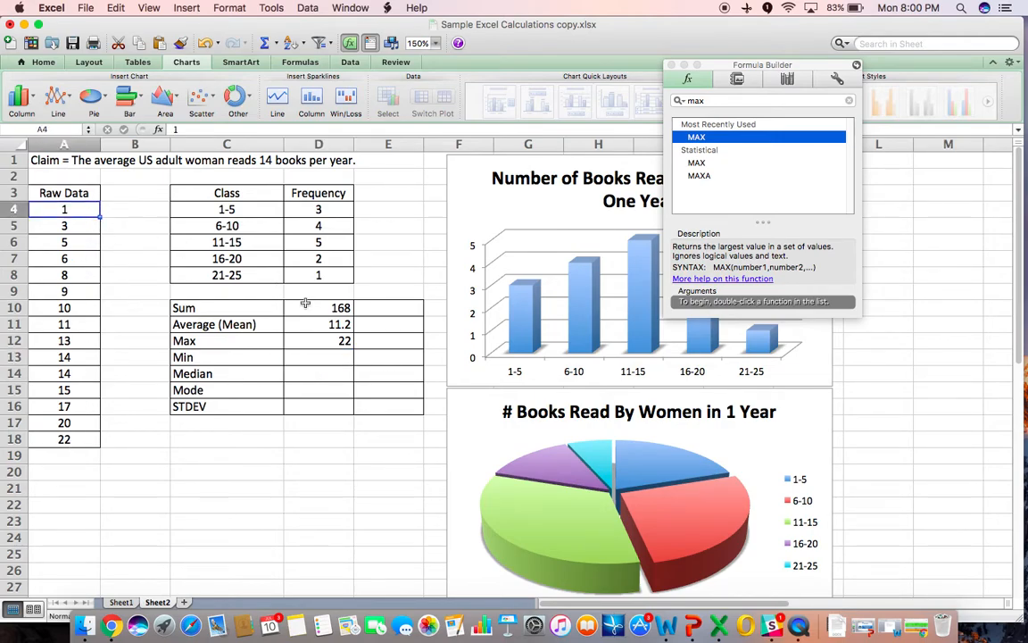
left_click(323, 360)
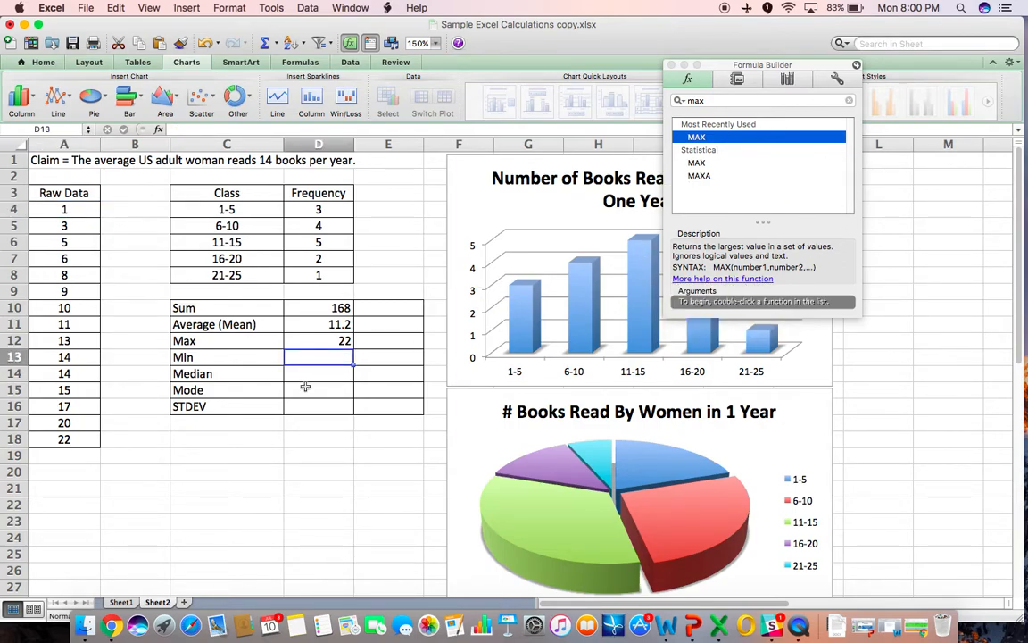
type("1")
left_click(326, 453)
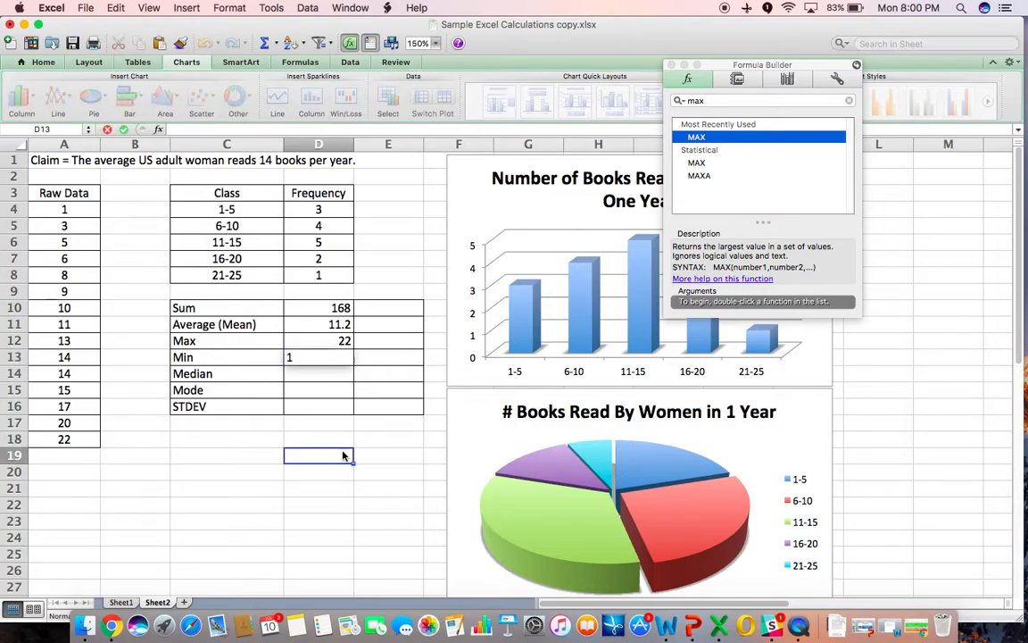
- Enter a MEDIAN formula over the raw data A4:A18 in the Median cell
left_click(322, 370)
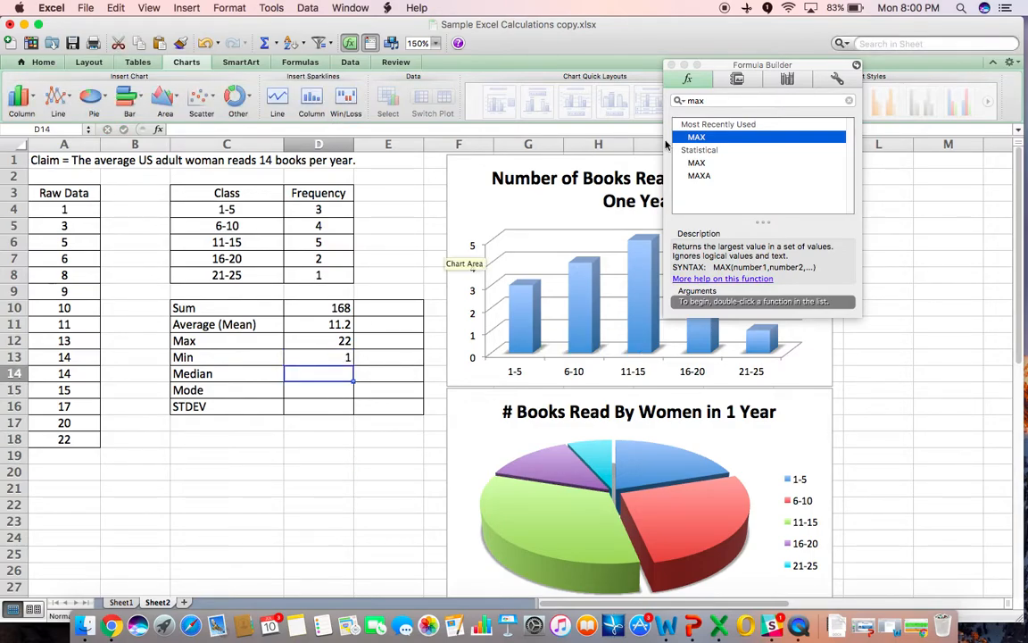
left_click(730, 103)
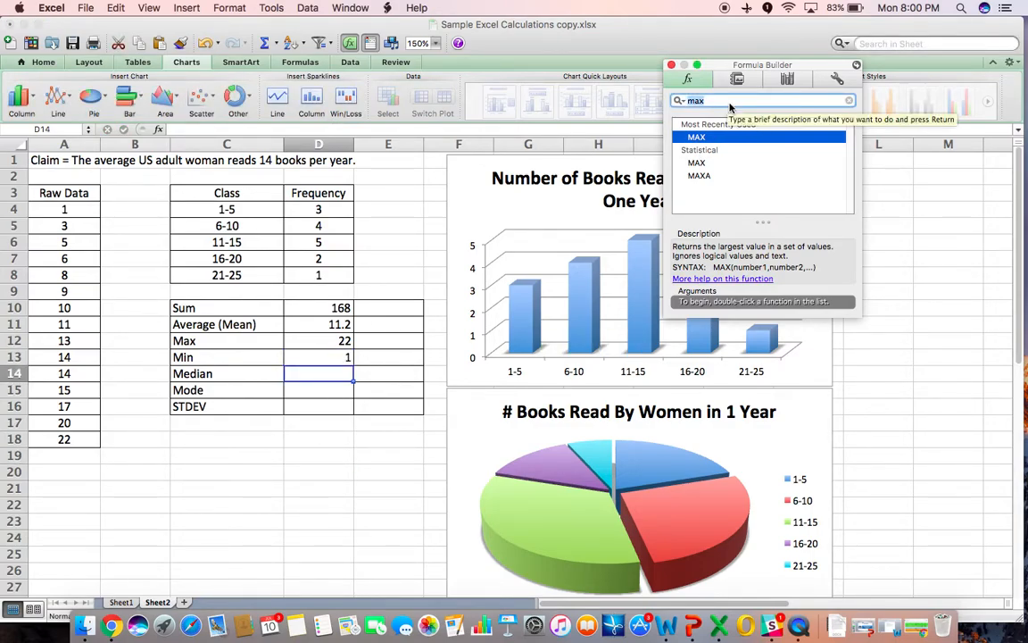
type("medi")
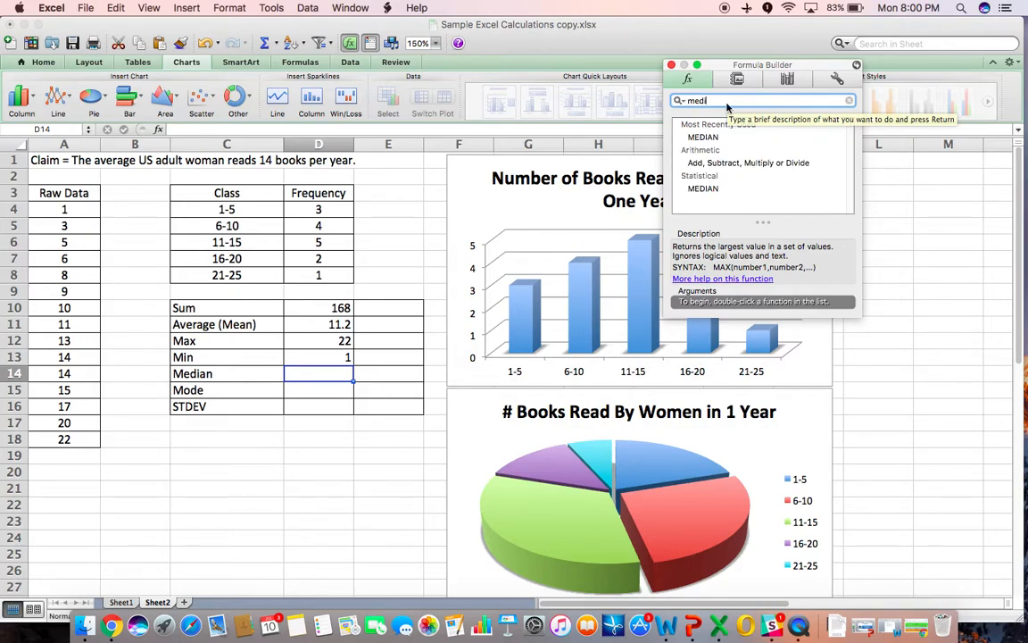
type("an")
double_click(703, 138)
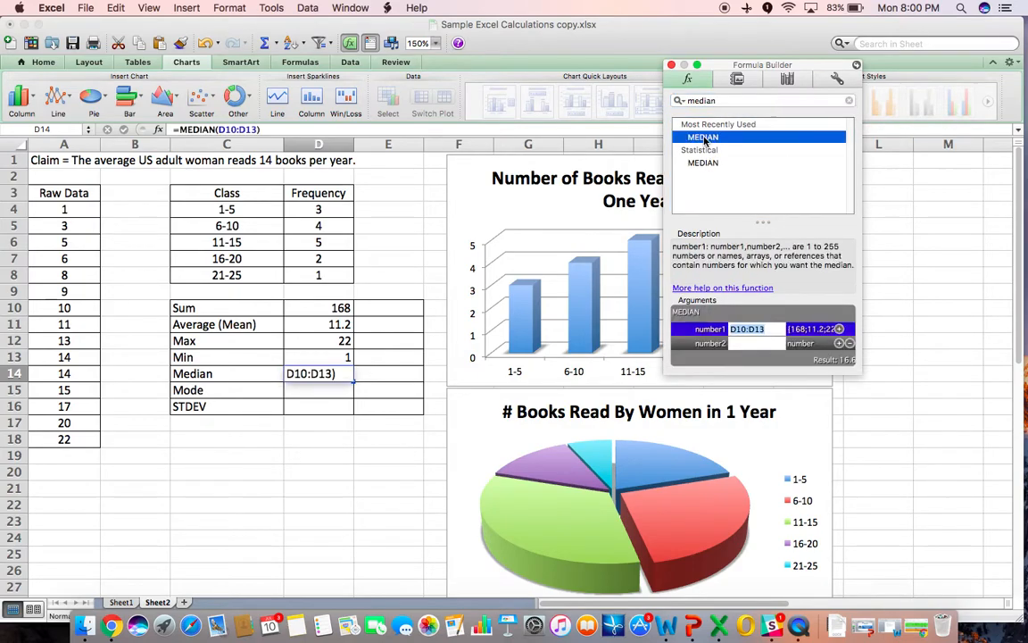
left_click_drag(53, 208, 70, 446)
left_click_drag(71, 444, 72, 445)
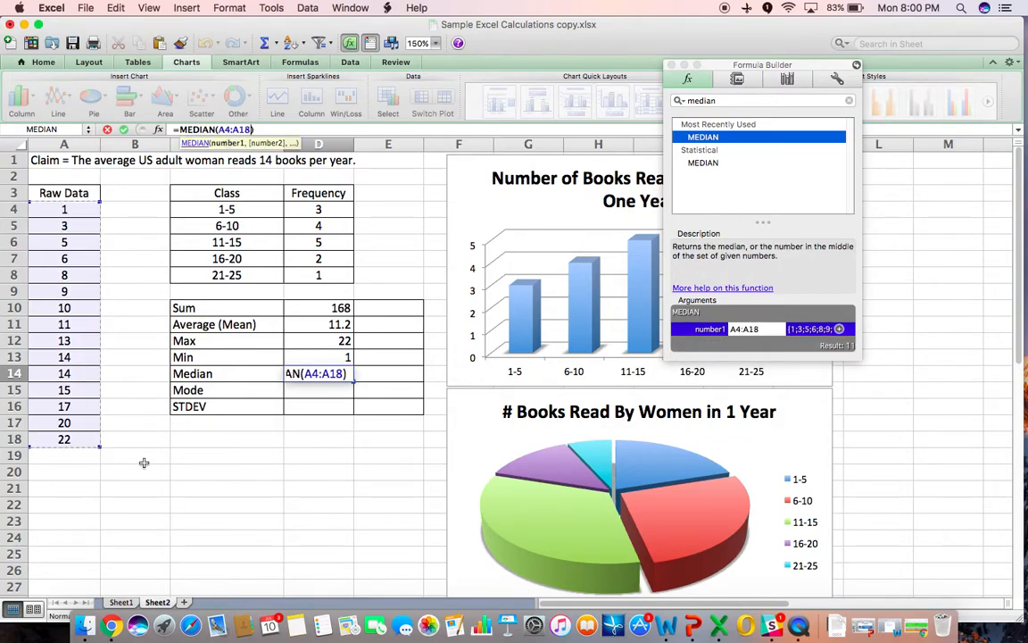
key("Return")
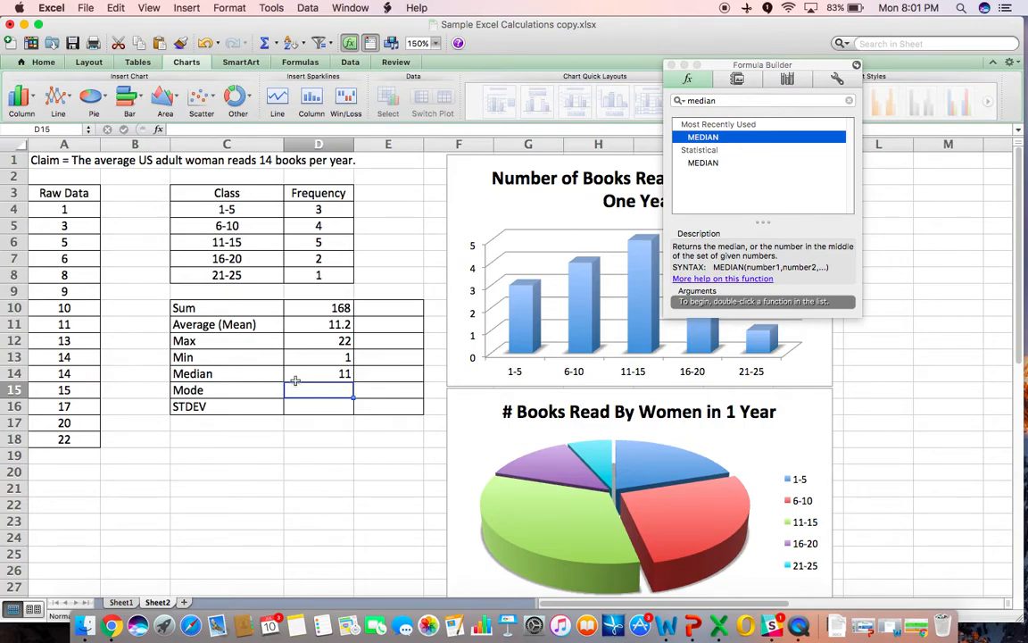
- Enter a MODE formula over the raw data A4:A18 in the Mode cell
left_click(683, 101)
type("mode")
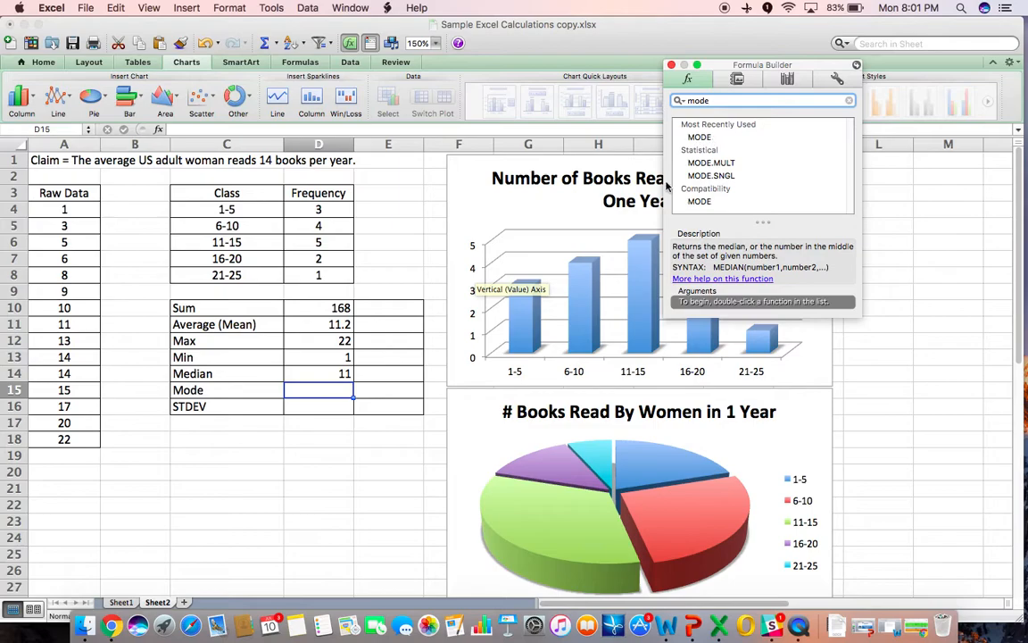
double_click(699, 137)
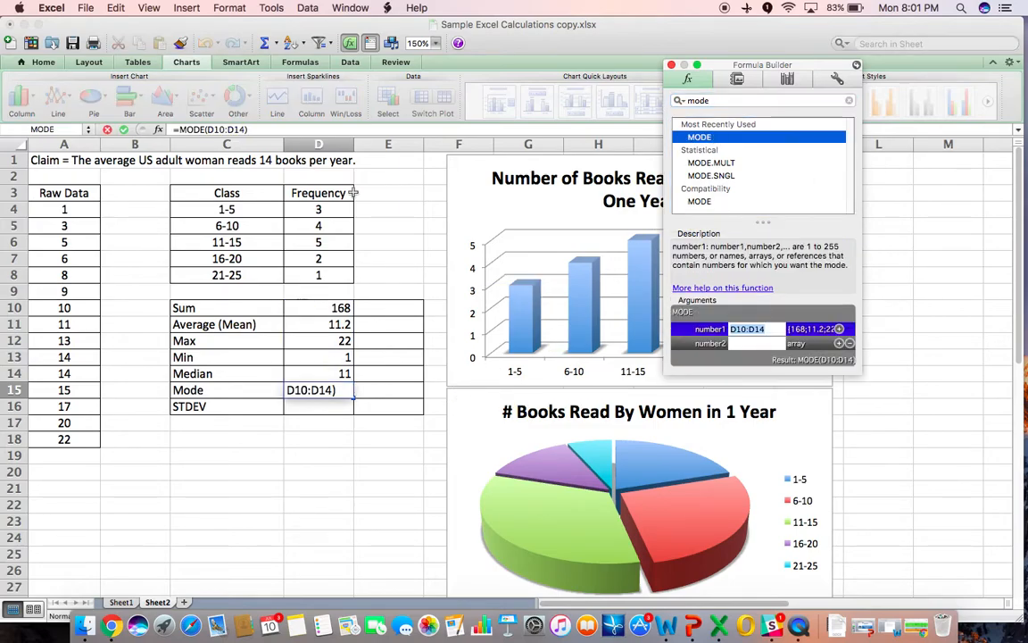
left_click_drag(64, 209, 77, 439)
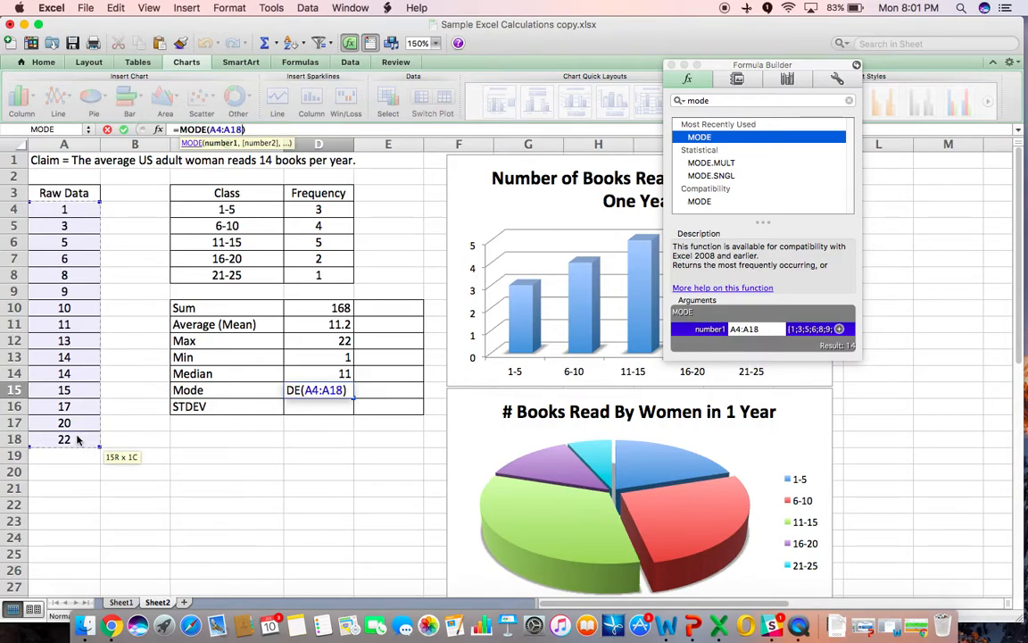
key("Return")
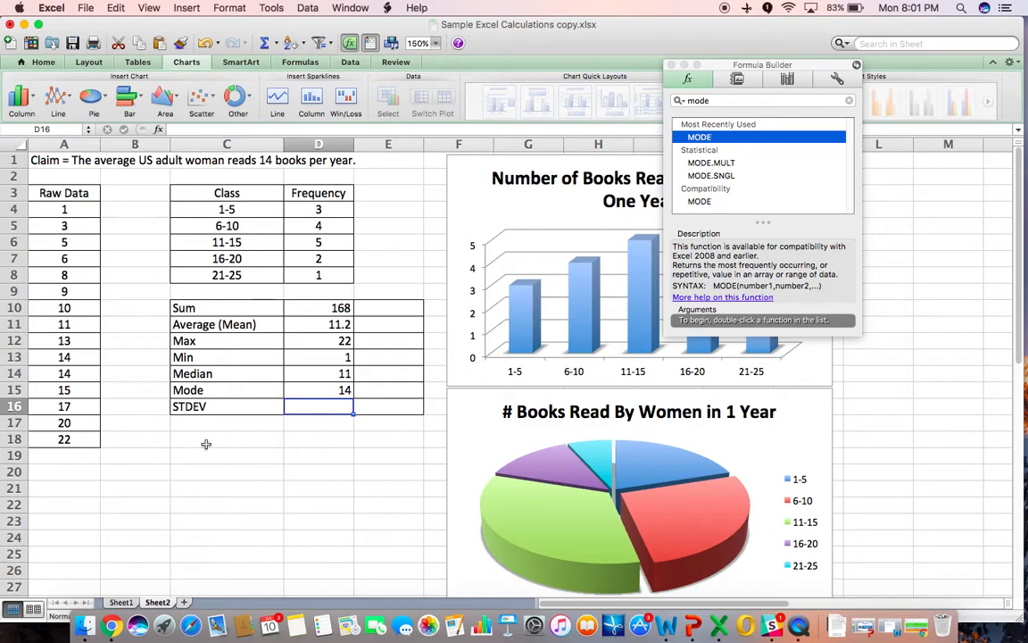
left_click(304, 389)
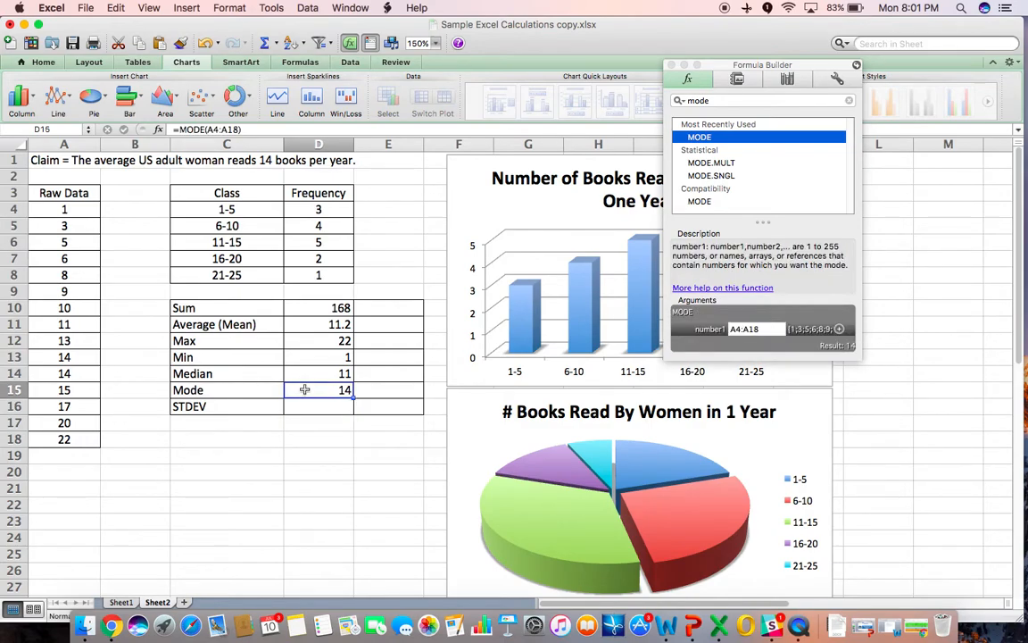
left_click(315, 451)
left_click(328, 409)
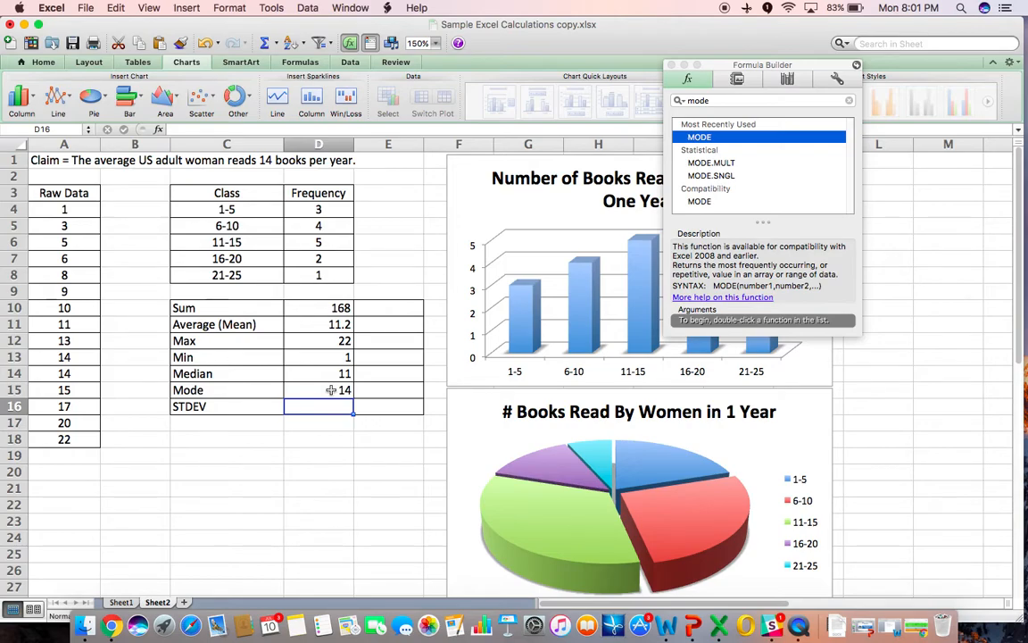
- Enter a STDEV formula over the raw data A4:A18 in the STDEV cell using the Formula Builder, then close the builder
left_click(714, 103)
type("stdev")
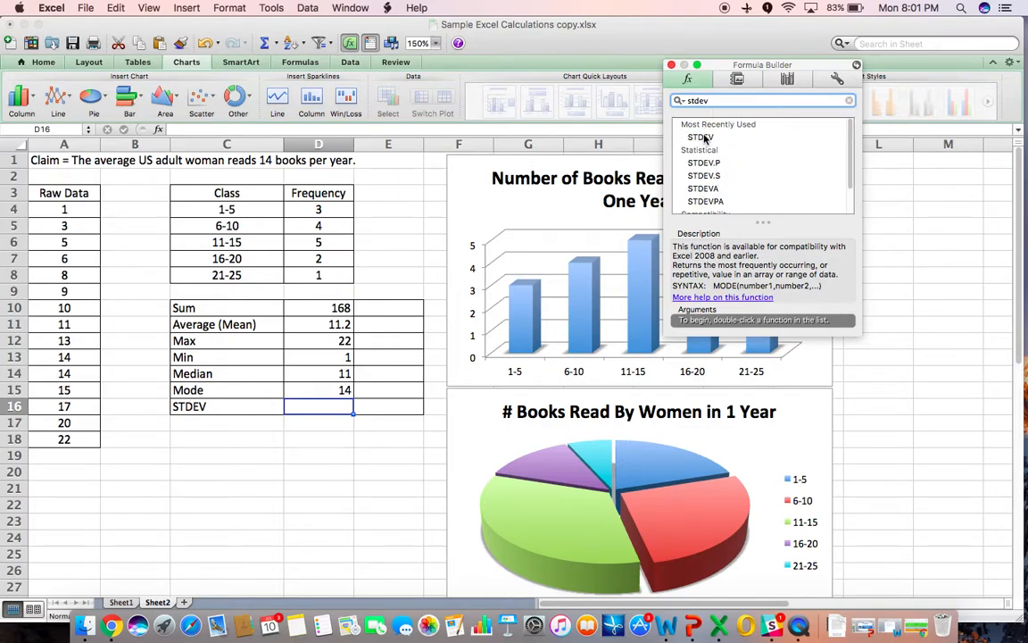
key("Down")
key("Return")
left_click_drag(65, 209, 64, 439)
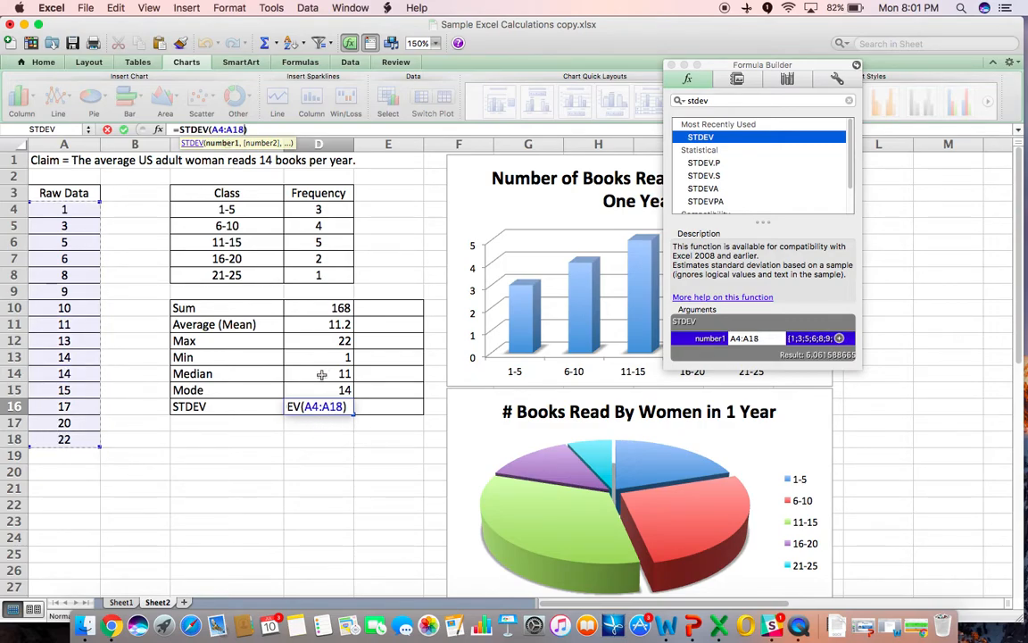
key("Return")
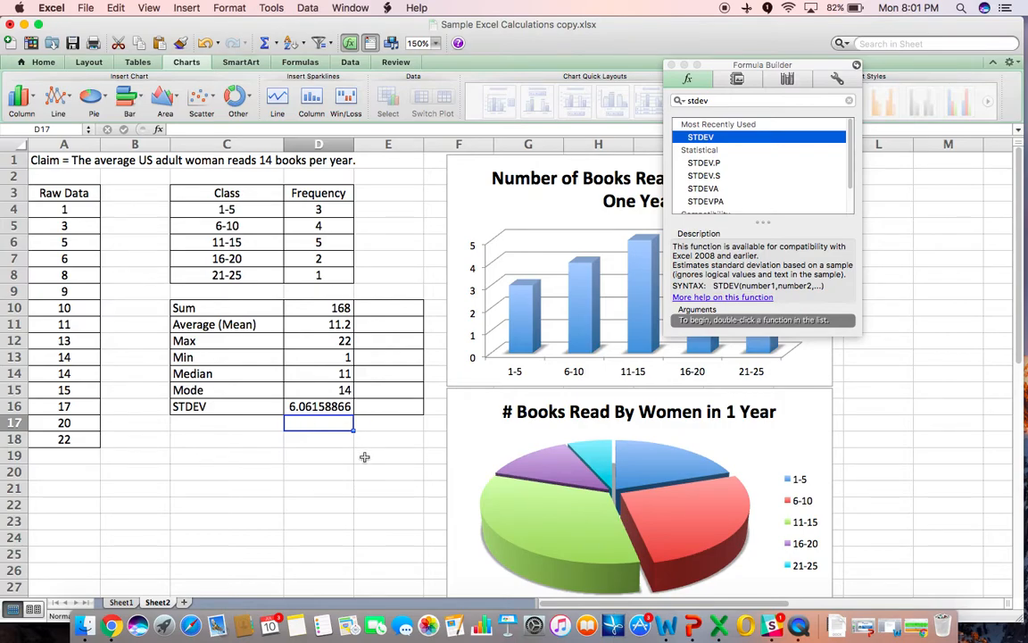
left_click(673, 65)
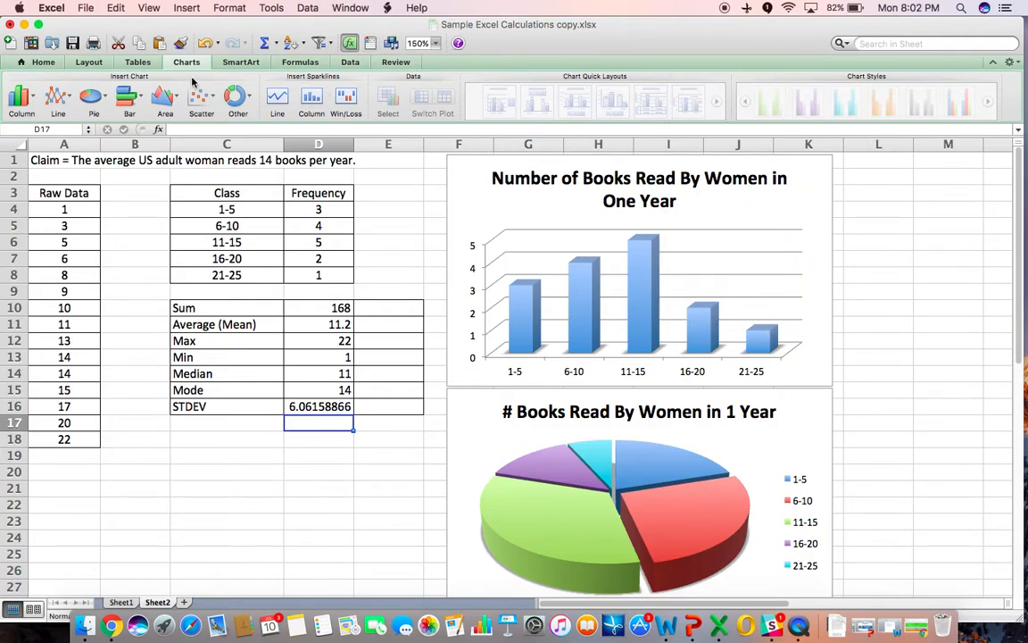
- Reduce the displayed STDEV result to two decimal places
left_click(43, 62)
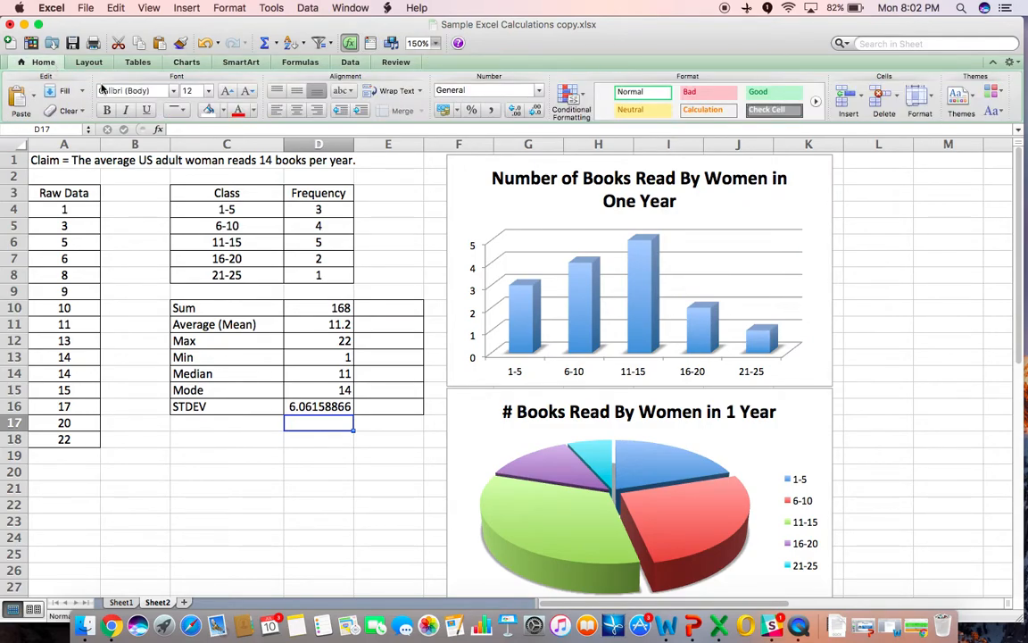
left_click(184, 63)
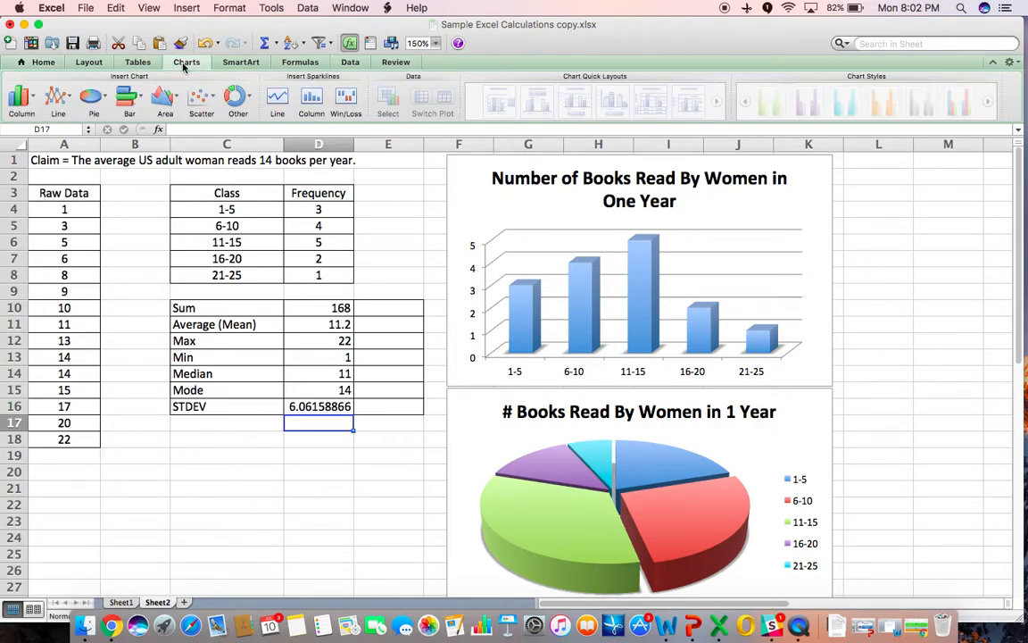
left_click(41, 63)
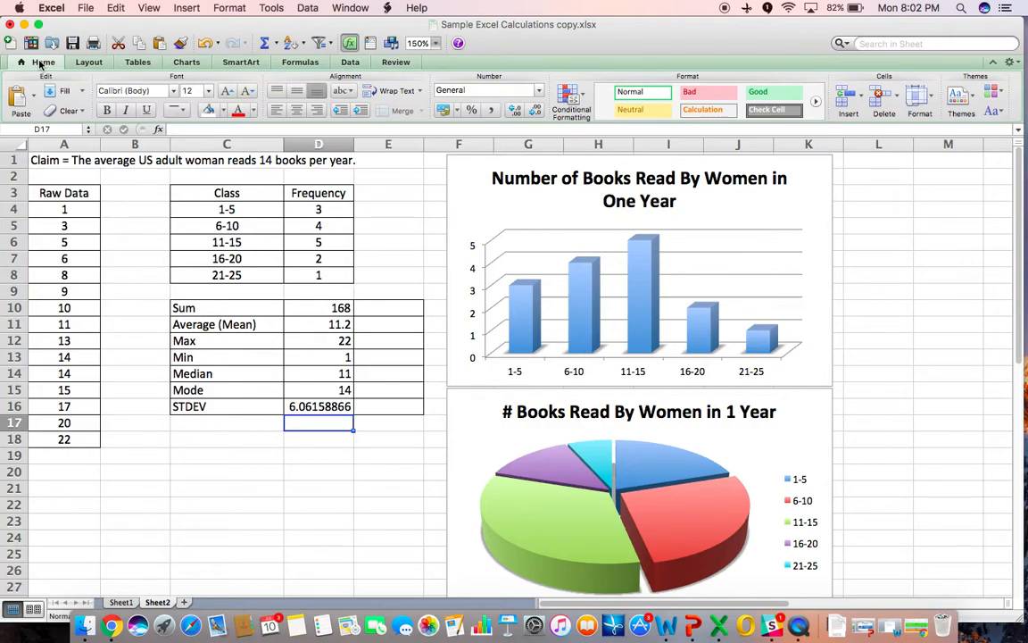
left_click(339, 408)
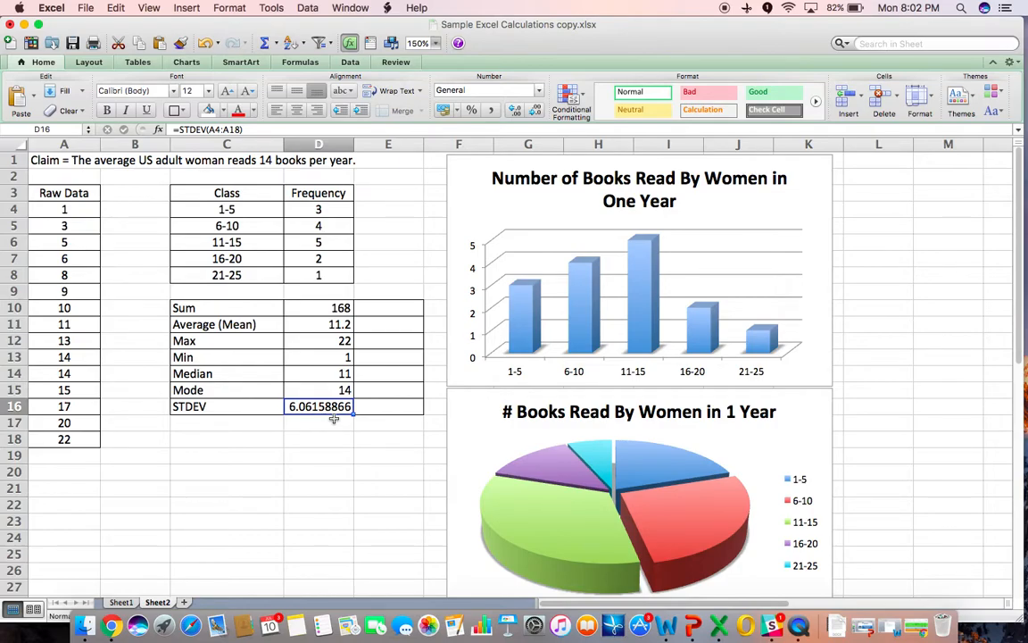
left_click(538, 113)
left_click(538, 112)
left_click(538, 113)
left_click(538, 113)
left_click(537, 111)
left_click(538, 113)
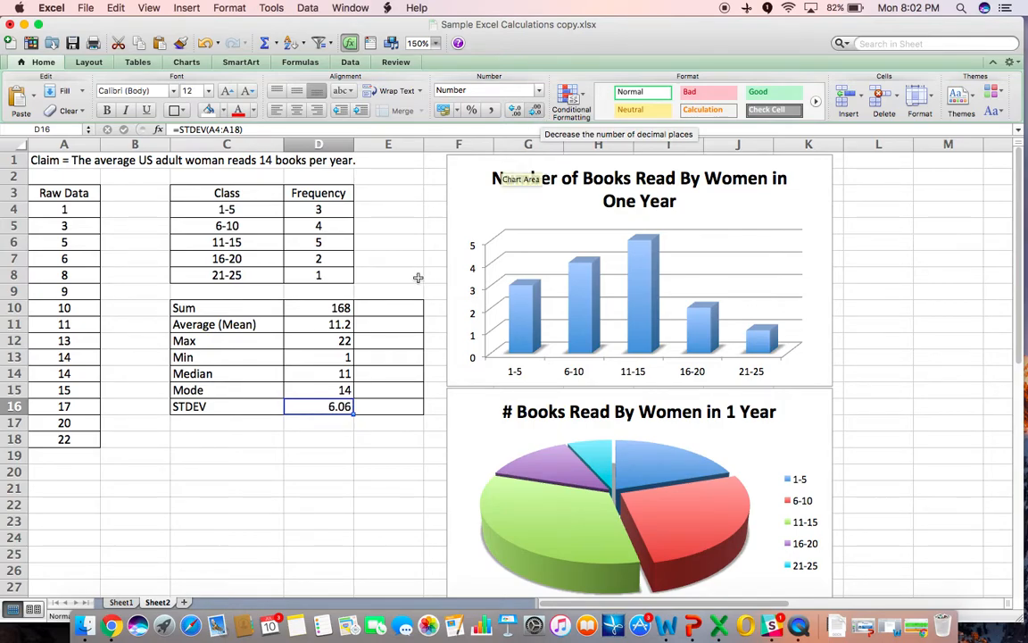
left_click(301, 519)
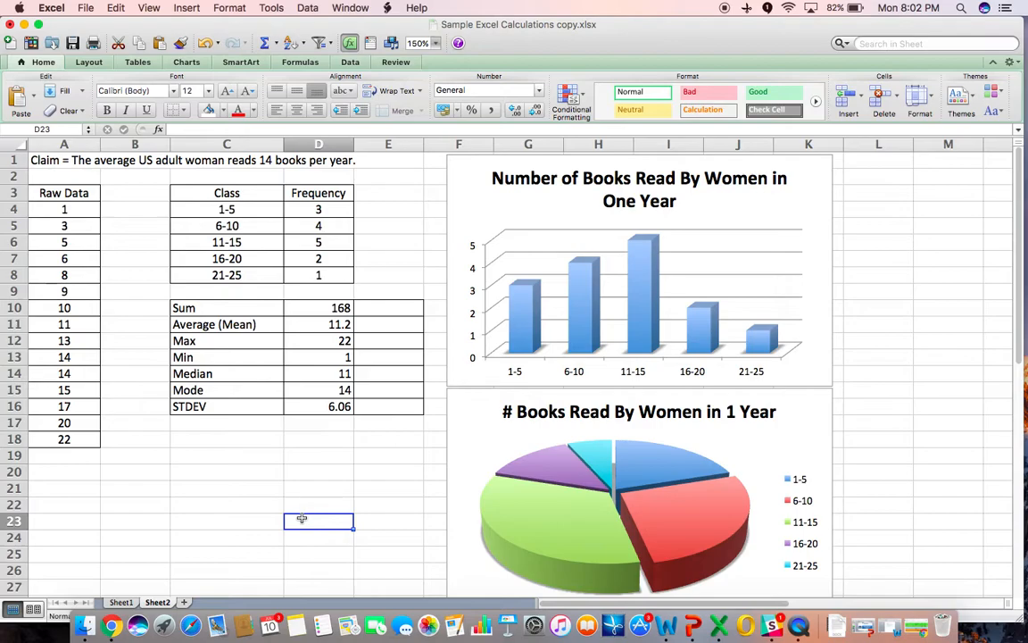